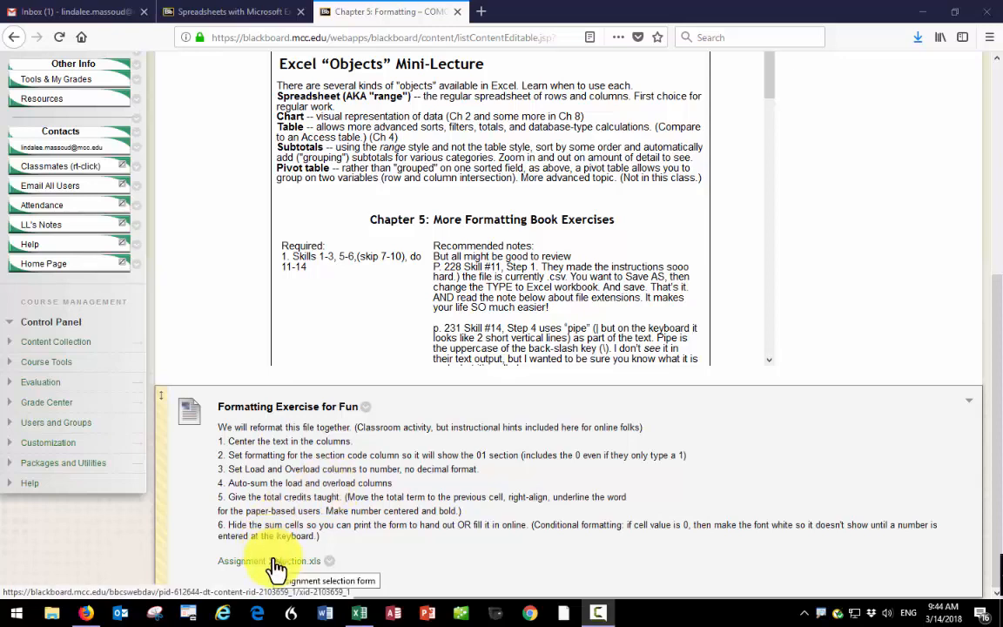
- Open Assignment Selection.xls from the Downloads folder in Excel and enable editing of the workbook
key("super+w")
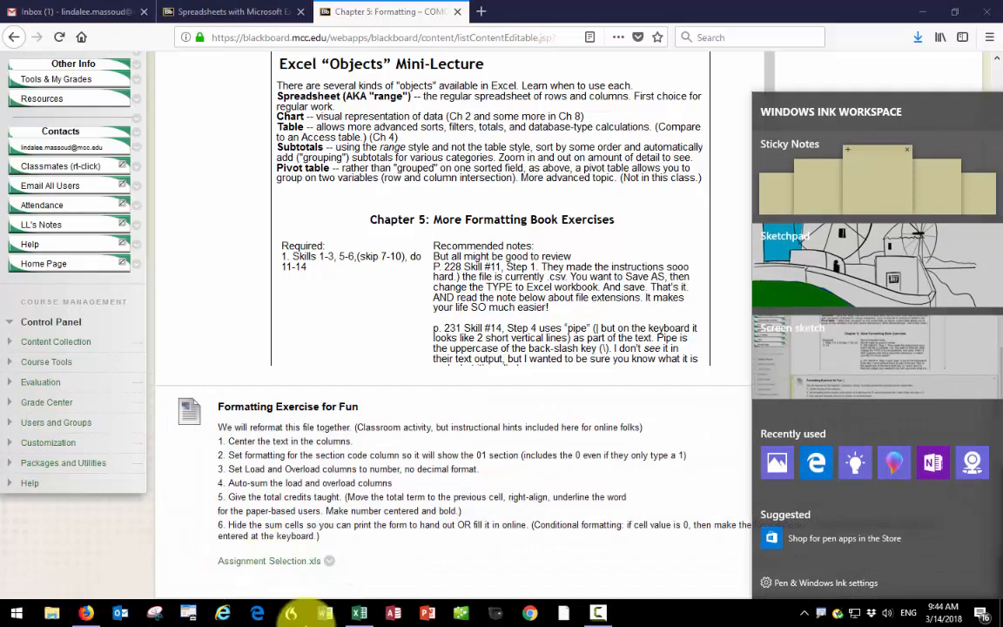
key("super+e")
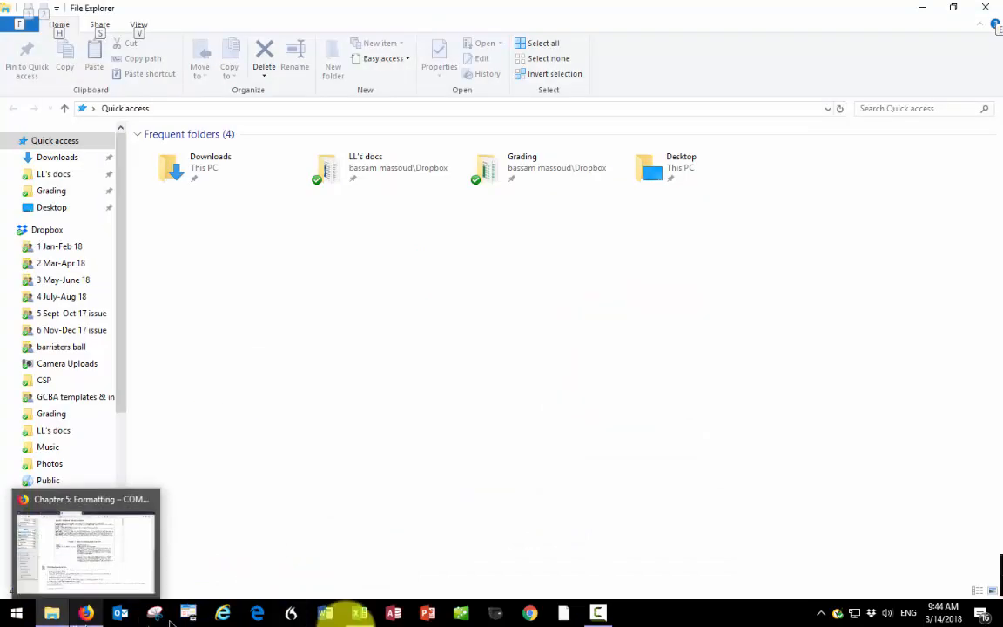
double_click(190, 168)
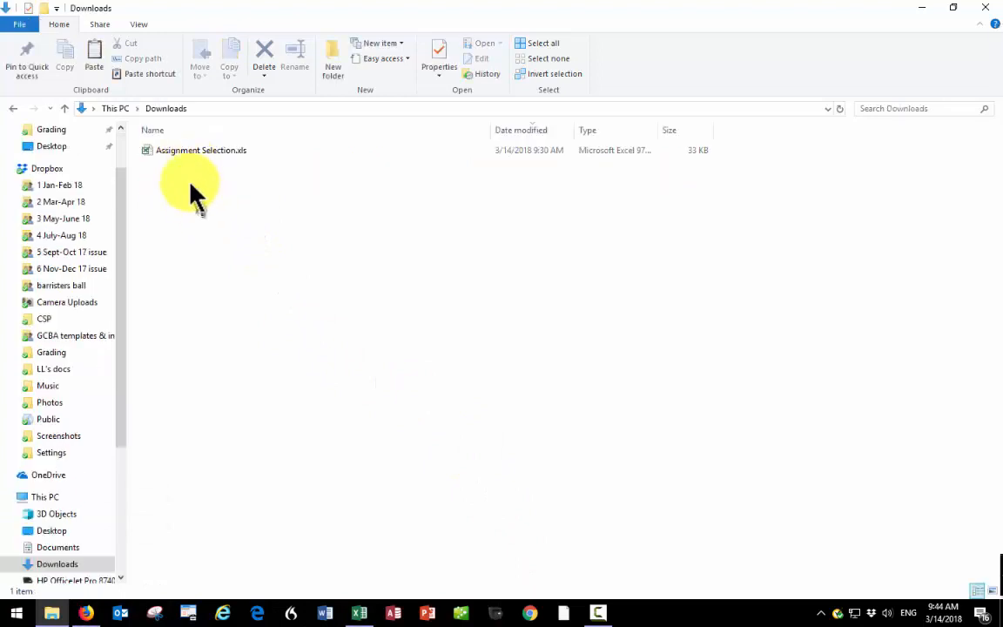
left_click(185, 149)
double_click(185, 149)
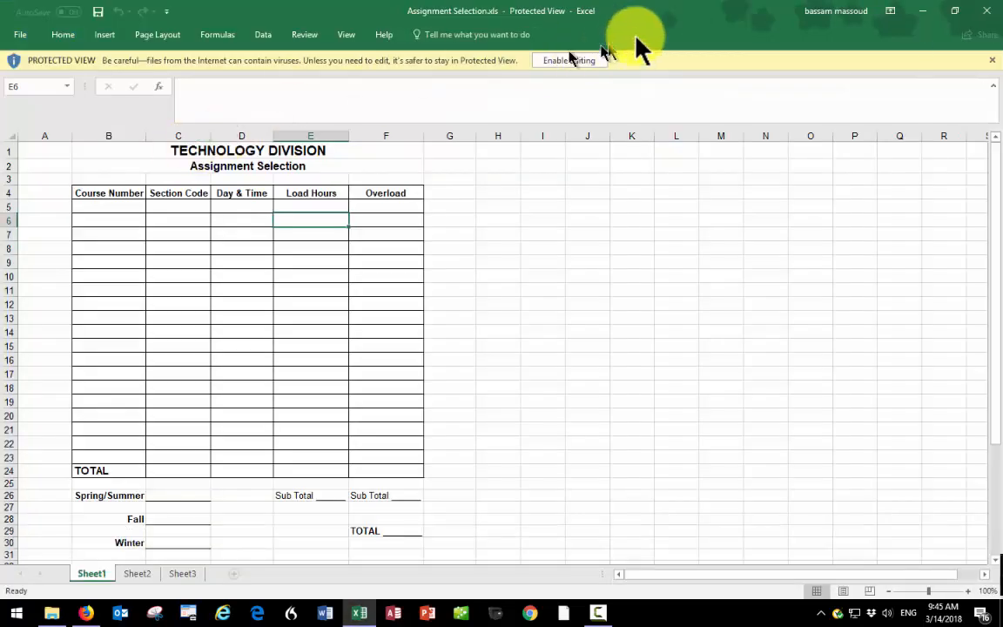
left_click(570, 61)
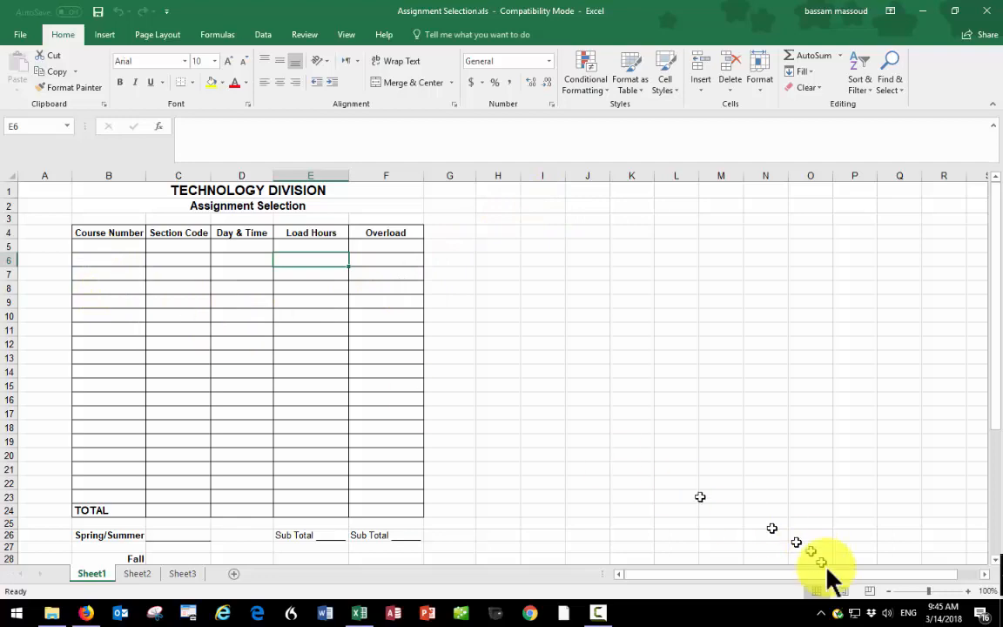
- Center the text horizontally in the form's table cells B5:F24
left_click(967, 591)
left_click(968, 591)
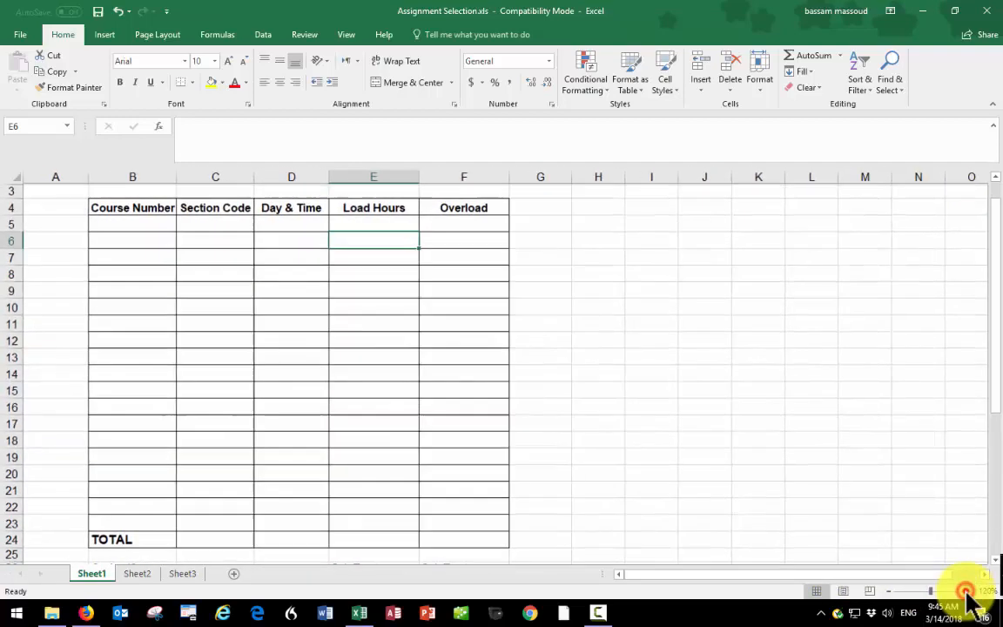
left_click(968, 591)
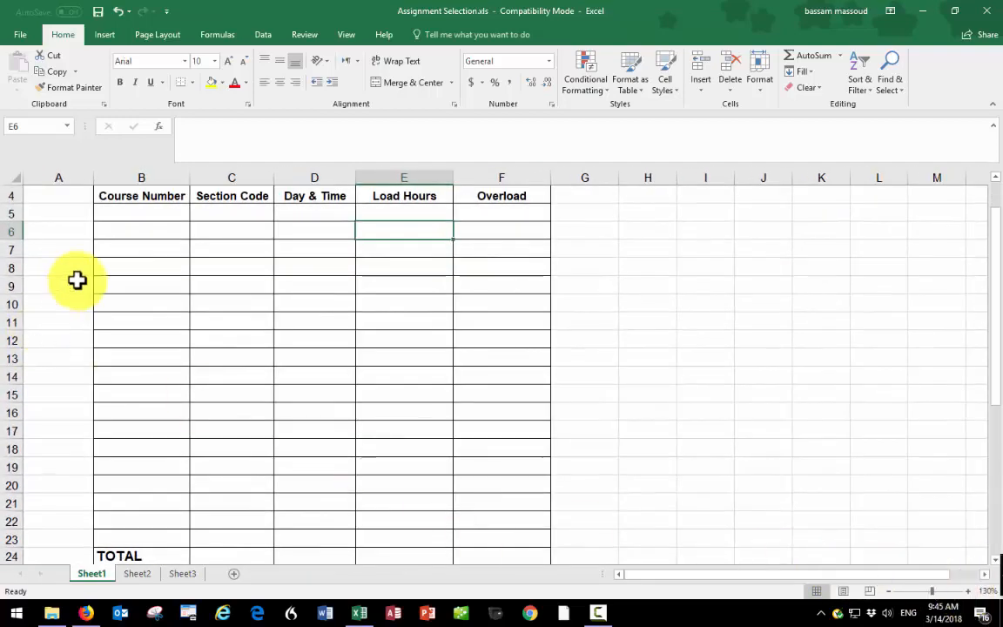
scroll(76, 280, "up", 1)
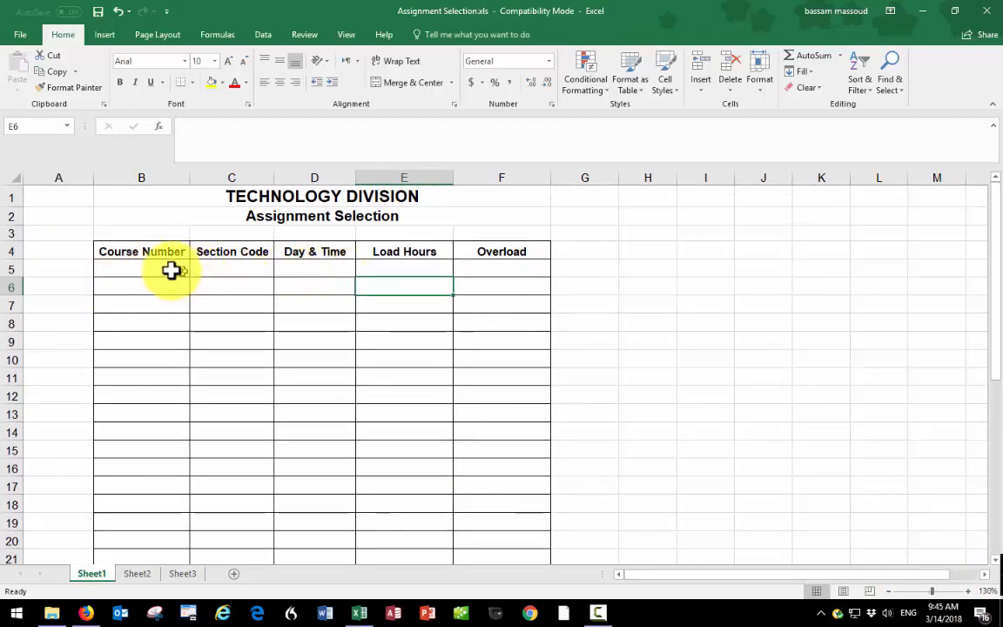
left_click_drag(165, 271, 489, 336)
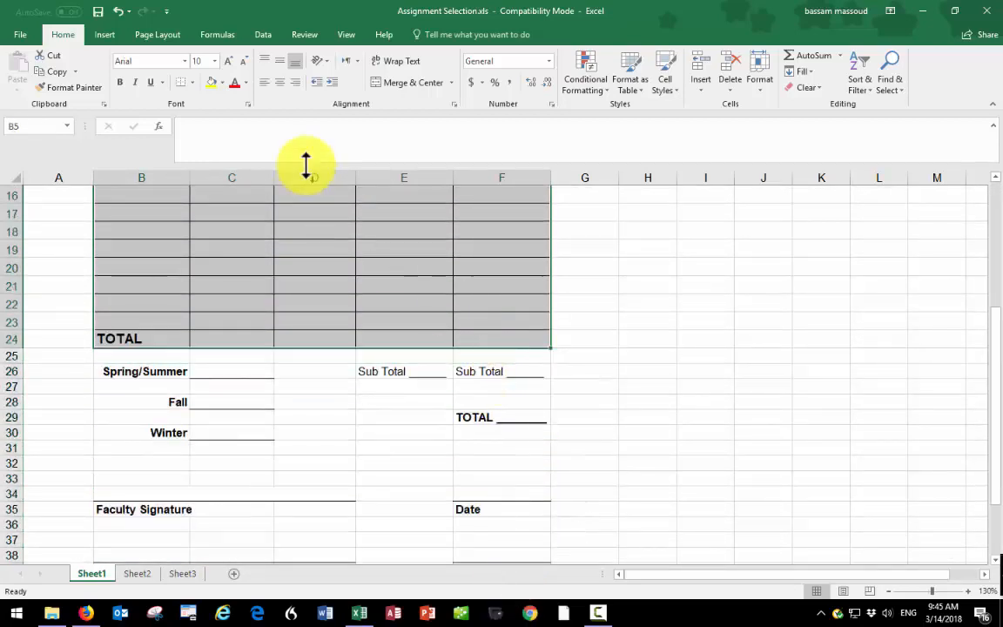
left_click(277, 83)
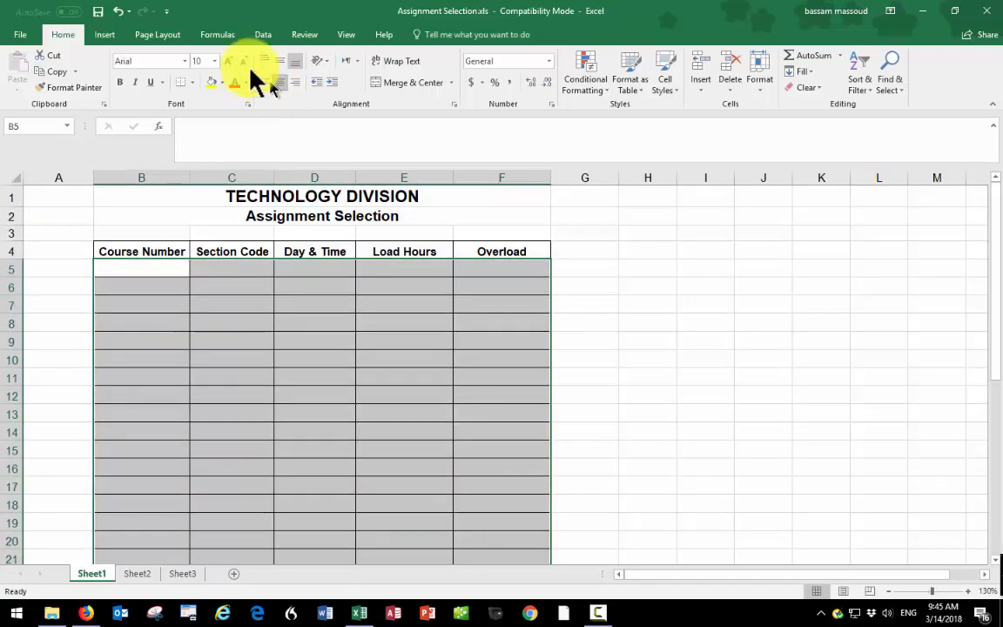
- Apply the custom number format 00 to the Section Code cells C5:C24
left_click(220, 267)
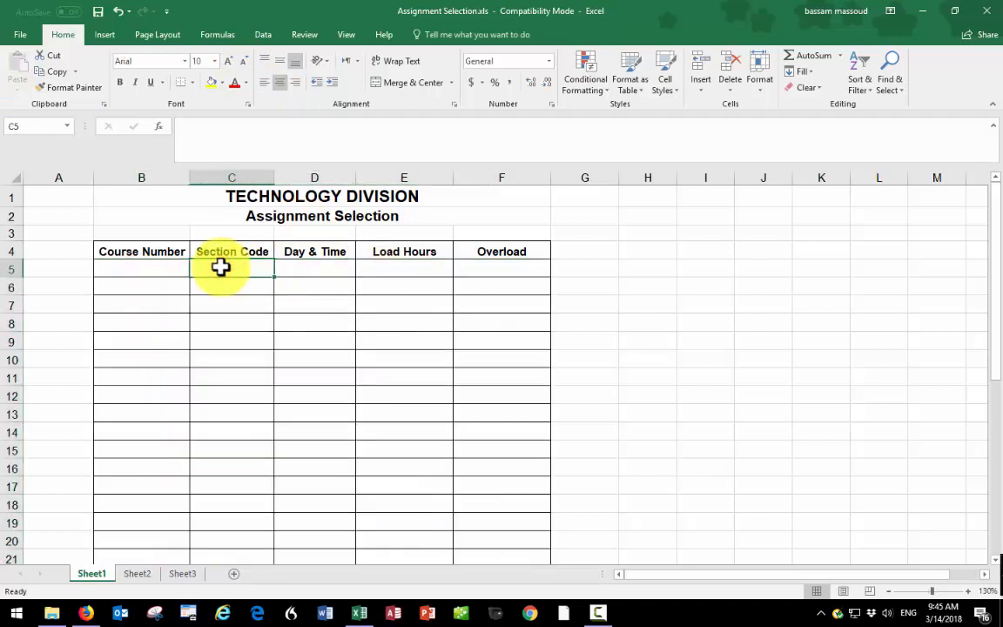
key("shift+Down")
key("shift+Down")
key("shift+Down")
key("shift+Down")
key("shift+Down")
key("shift+Down")
key("shift+Down")
key("shift+Down")
key("shift+Down")
key("shift+Down")
key("shift+Down")
key("shift+Down")
key("shift+Down")
key("shift+Down")
key("shift+Down")
key("shift+Down")
key("shift+Down")
key("shift+Down")
key("shift+Down")
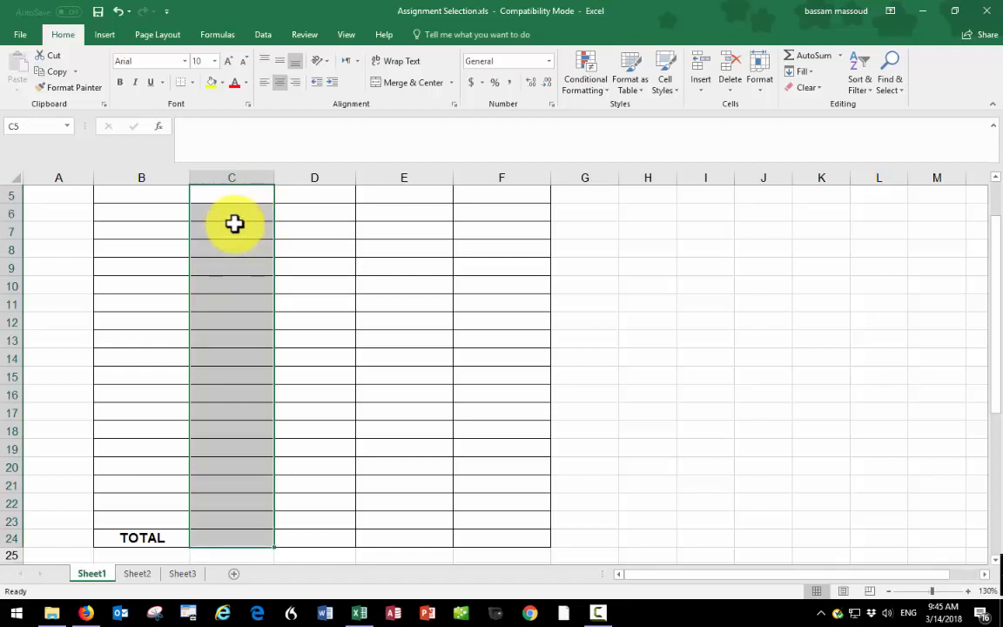
right_click(235, 226)
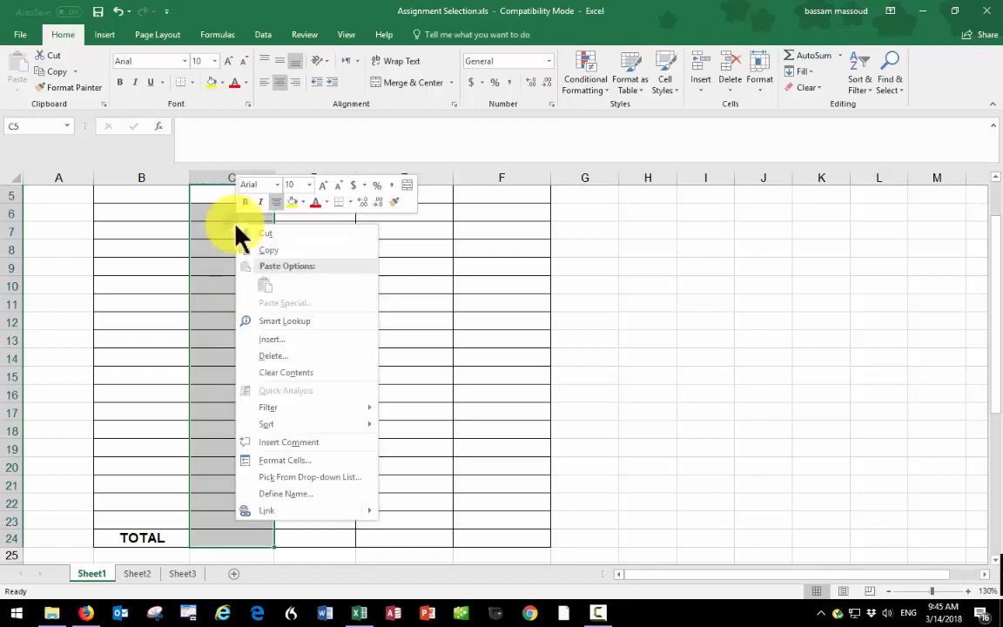
left_click(283, 462)
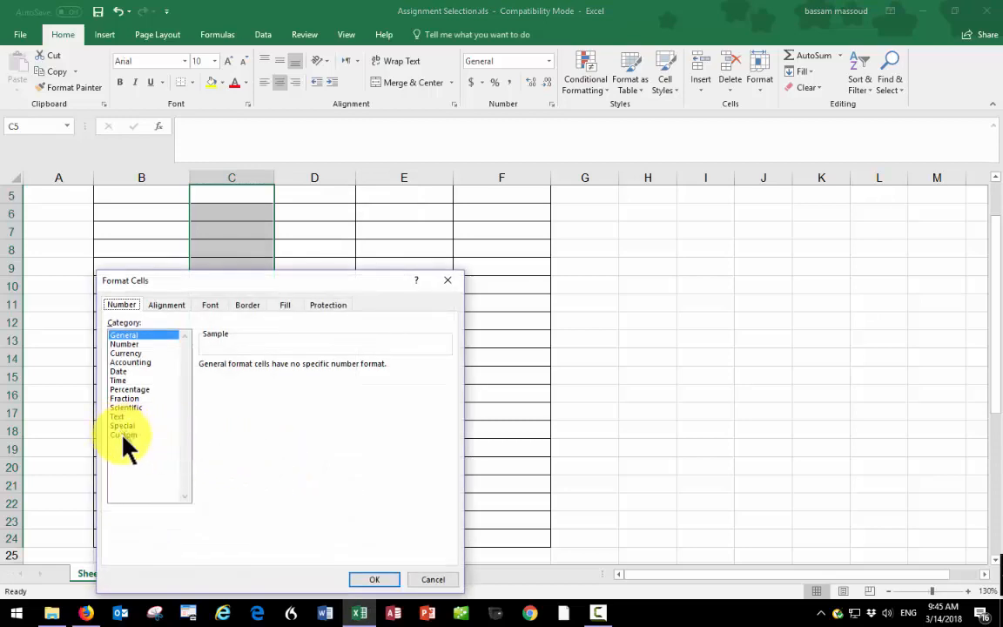
left_click(121, 434)
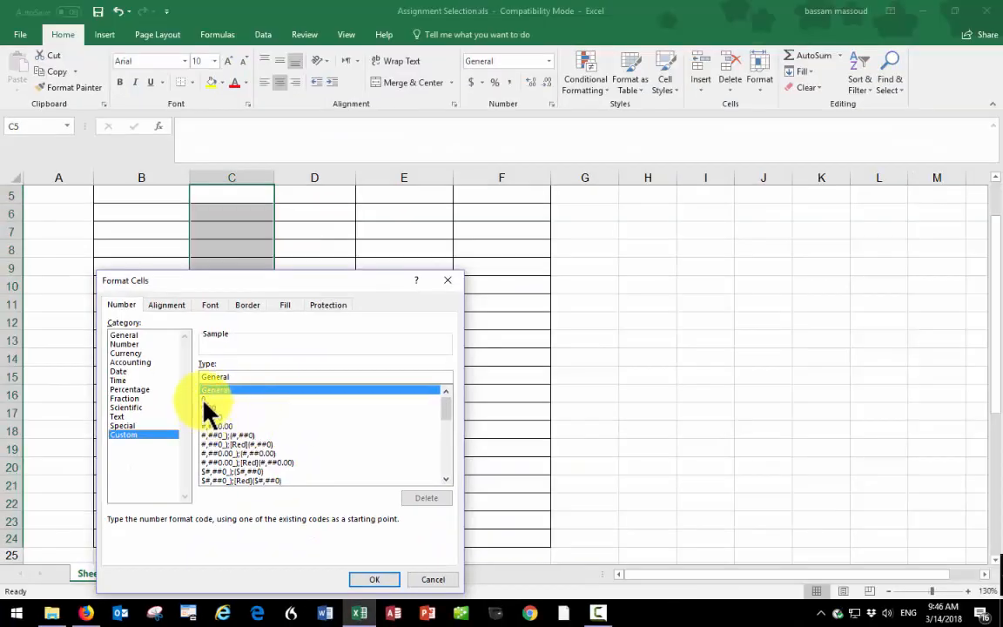
left_click(204, 400)
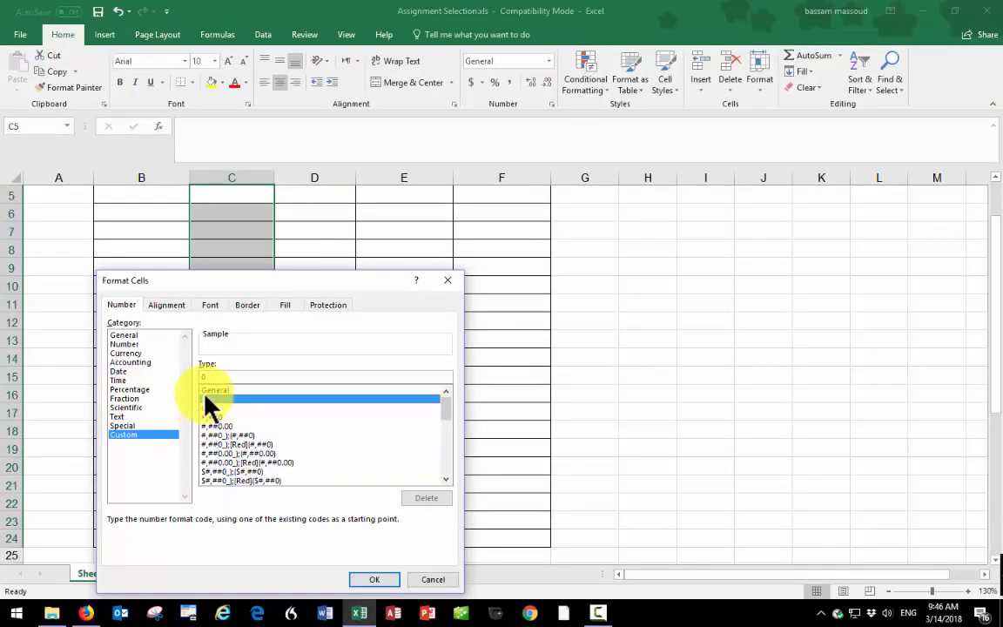
double_click(208, 374)
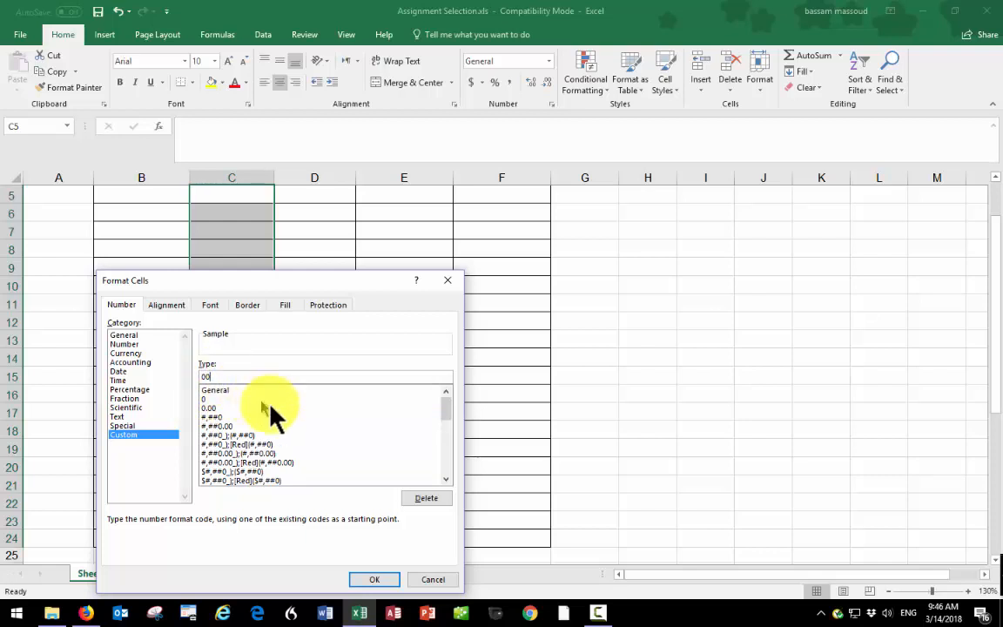
left_click(375, 580)
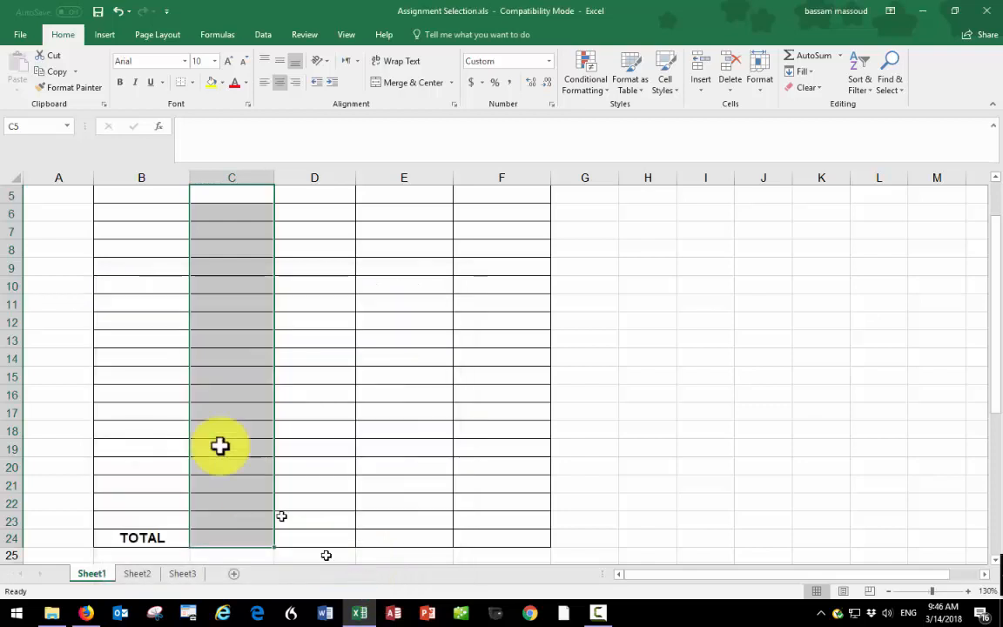
- Enter 1 in cell C5 to test the Section Code format
left_click(233, 199)
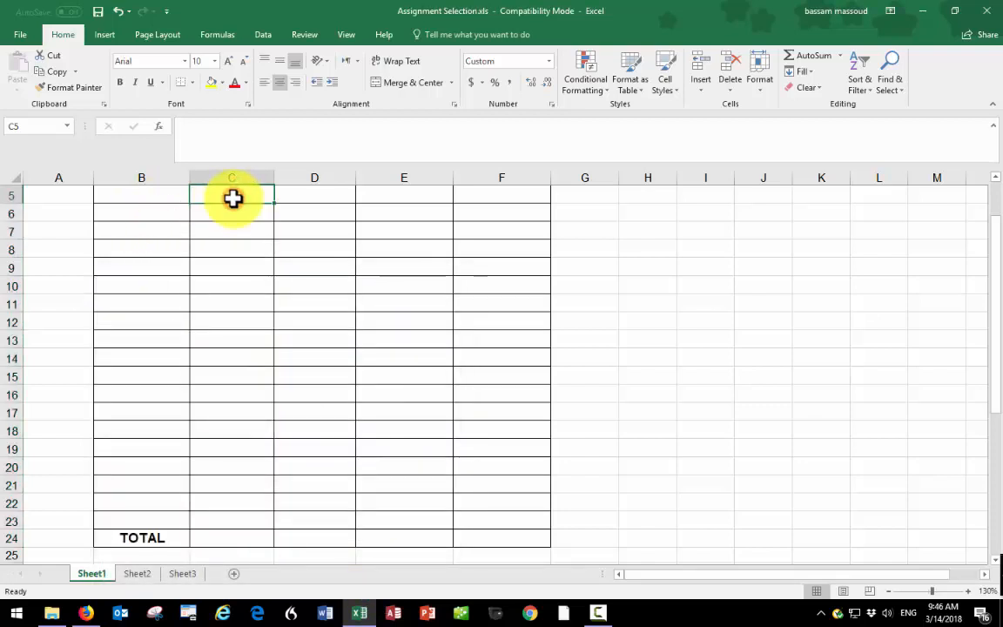
type("1")
key("Return")
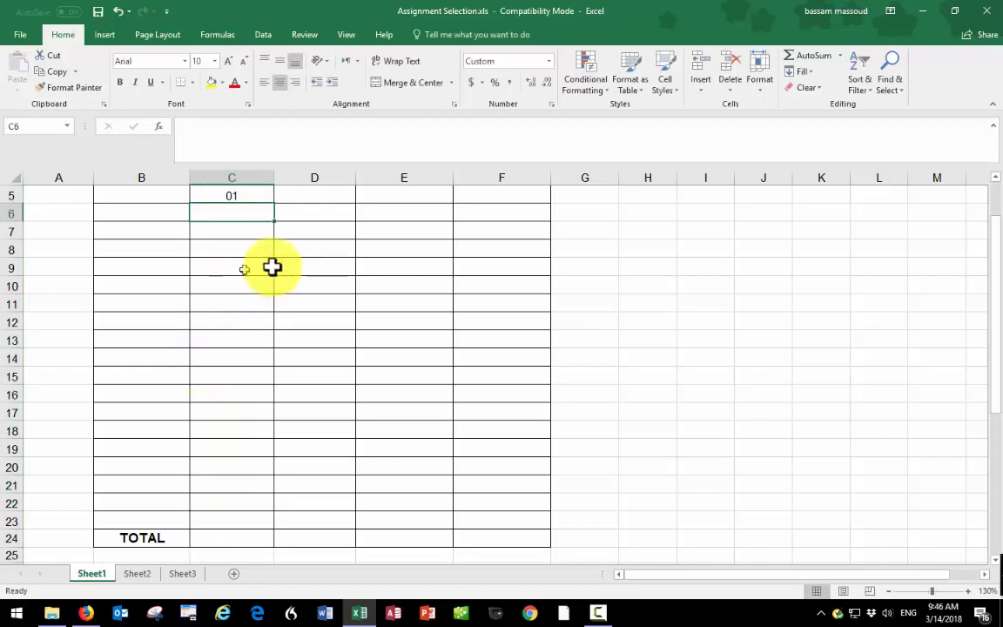
- Format the Load Hours and Overload cells E5:F24 as Number with 0 decimal places
scroll(466, 342, "up", 1)
scroll(457, 335, "up", 2)
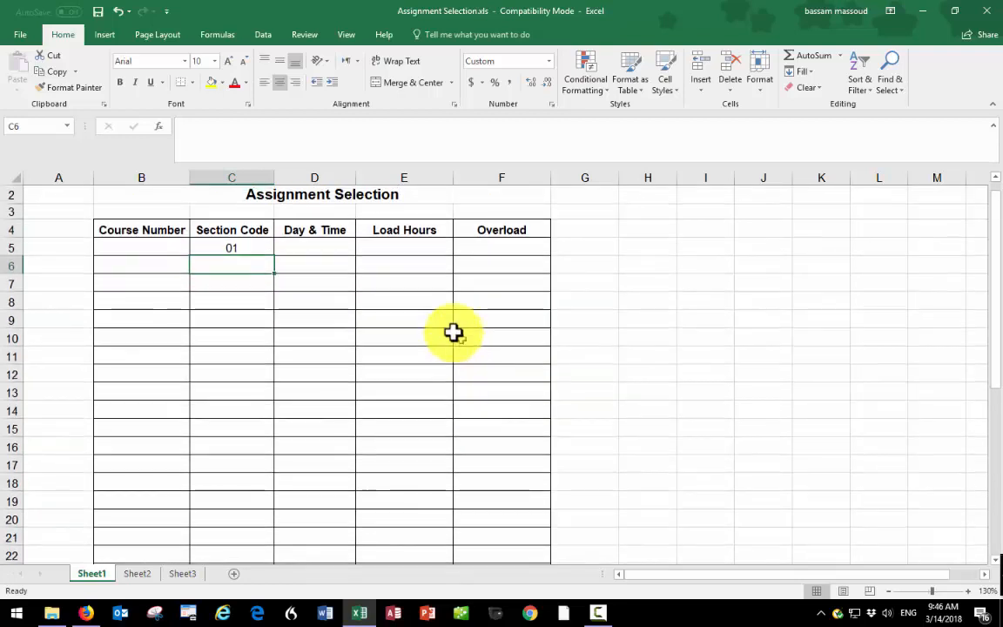
left_click_drag(409, 248, 493, 437)
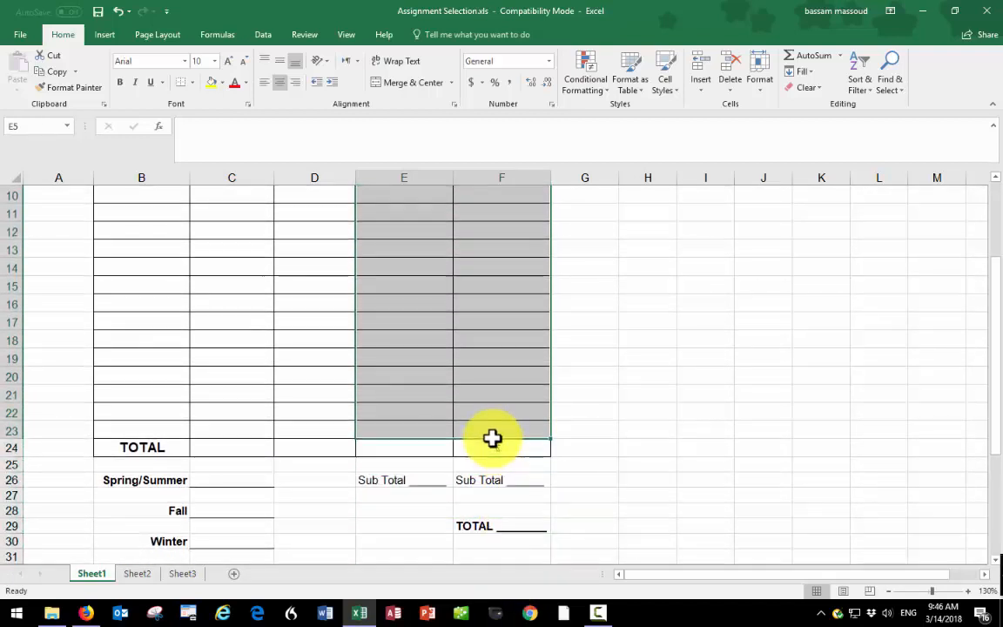
left_click(493, 438)
left_click(493, 437, "shift")
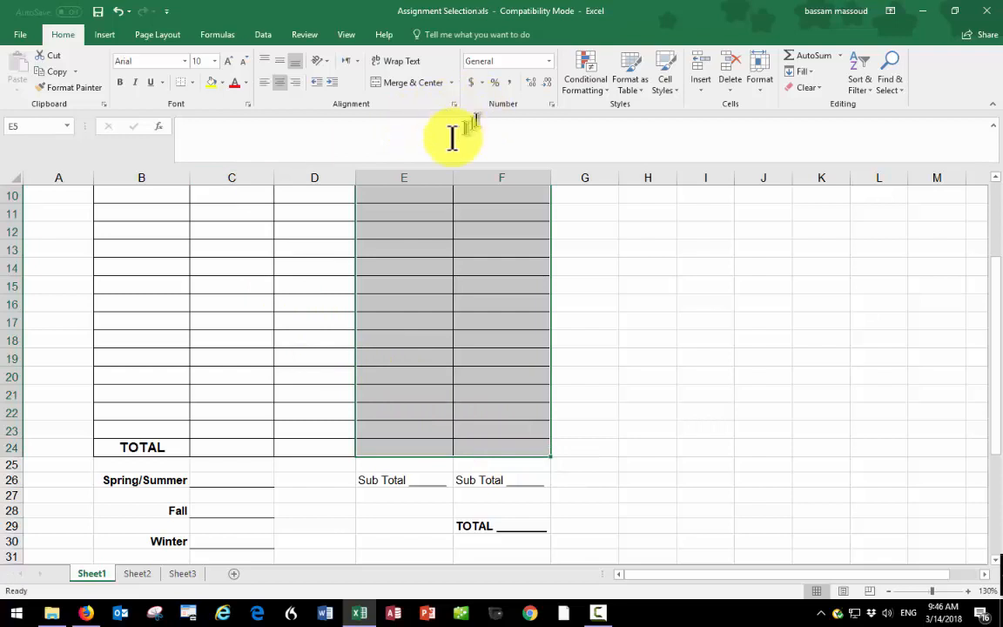
right_click(413, 231)
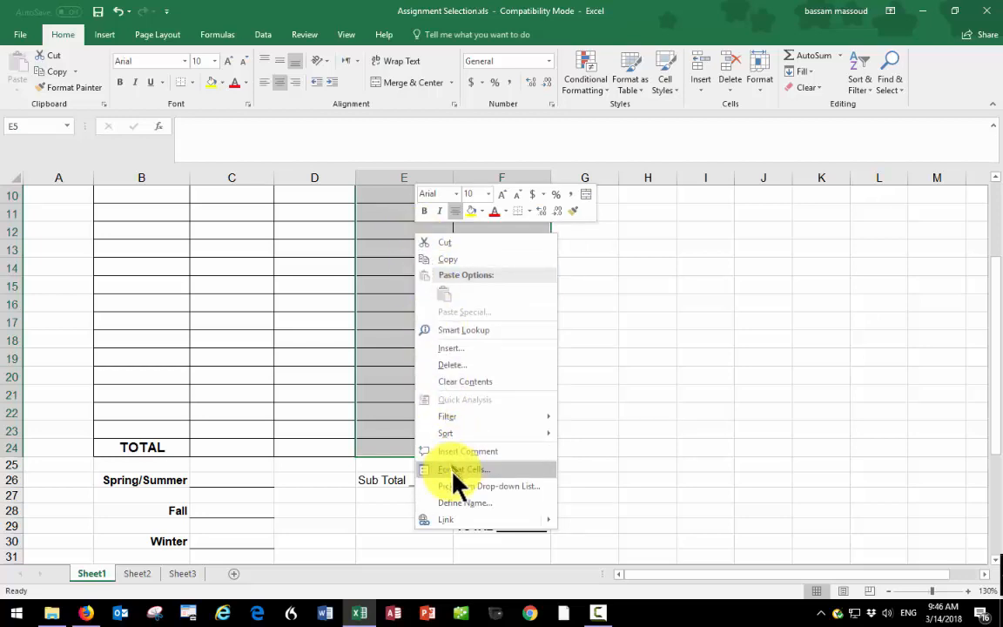
left_click(478, 470)
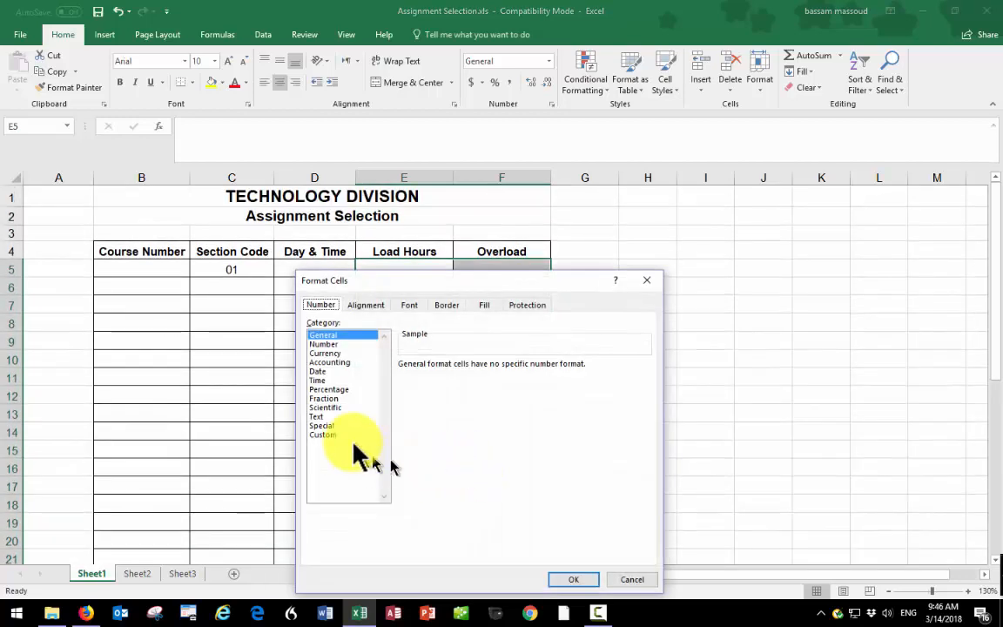
left_click(322, 344)
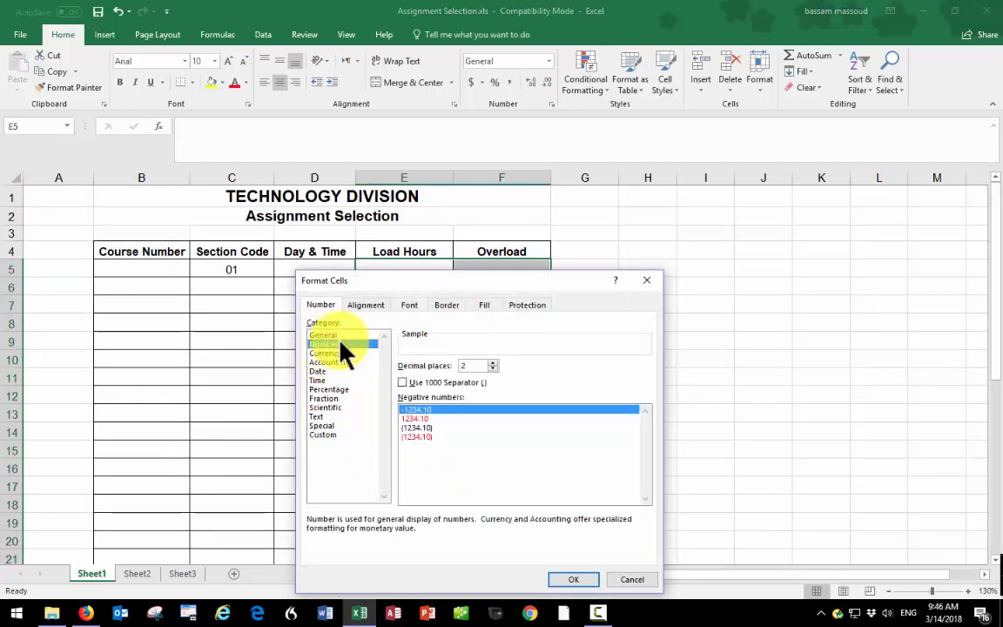
left_click(492, 369)
left_click(492, 369)
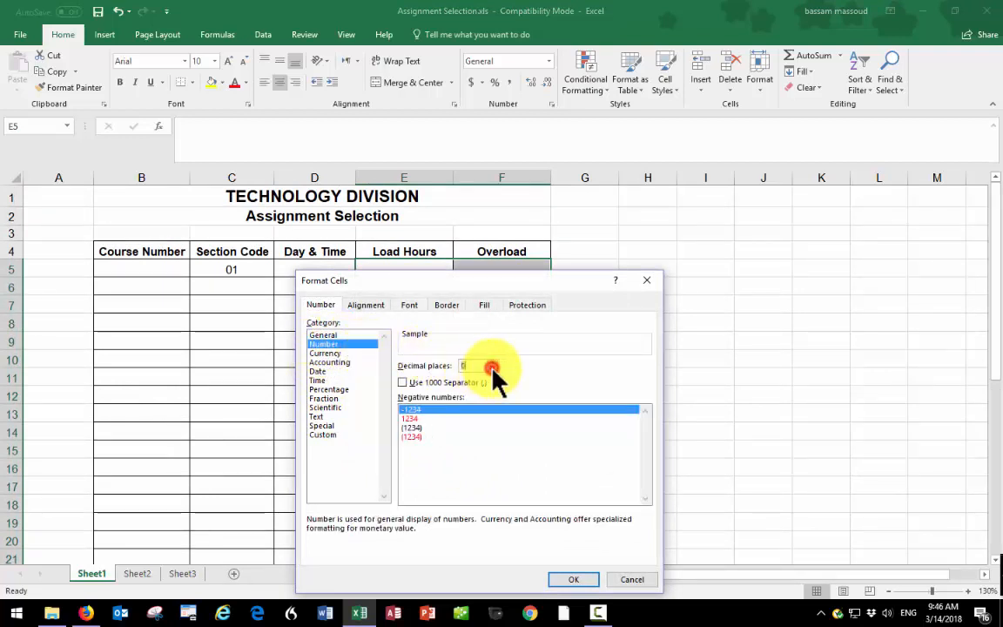
left_click(575, 579)
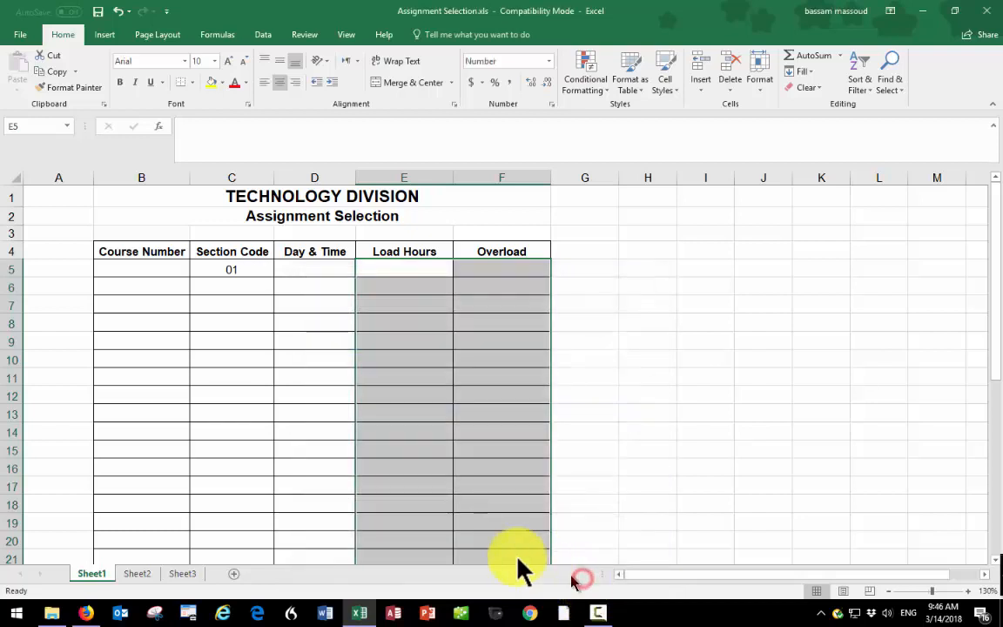
- Enter a sample value of 2 in Load Hours cell E5 and 2 in Overload cell F6
left_click(407, 265)
type("2")
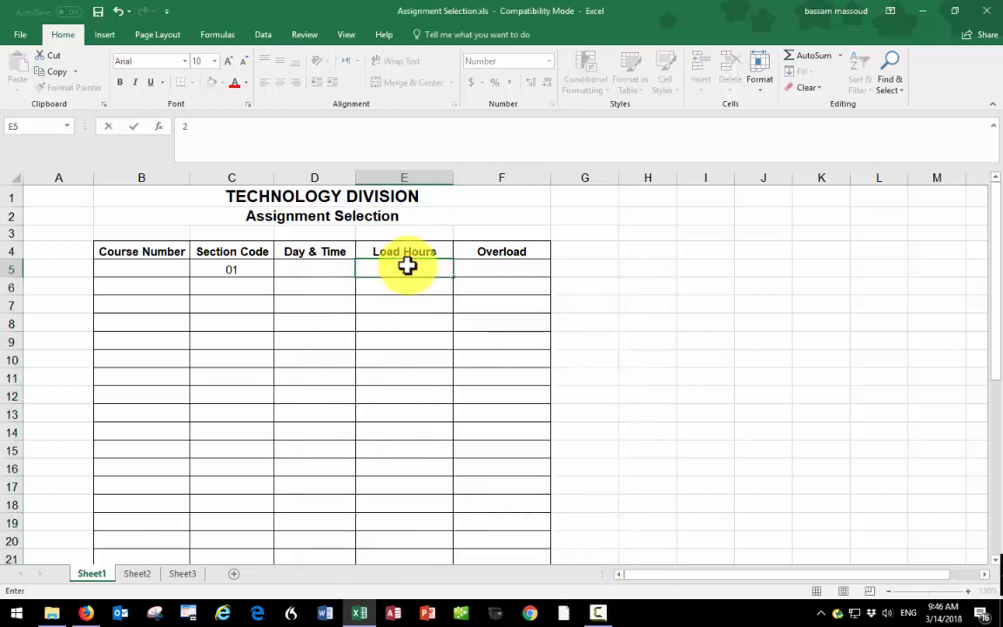
key("Return")
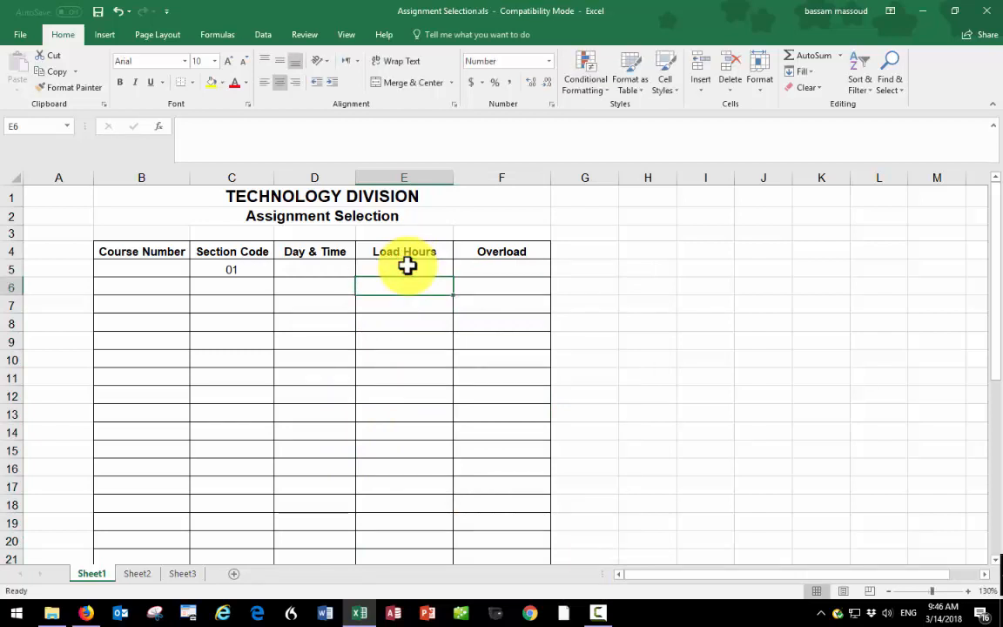
key("Right")
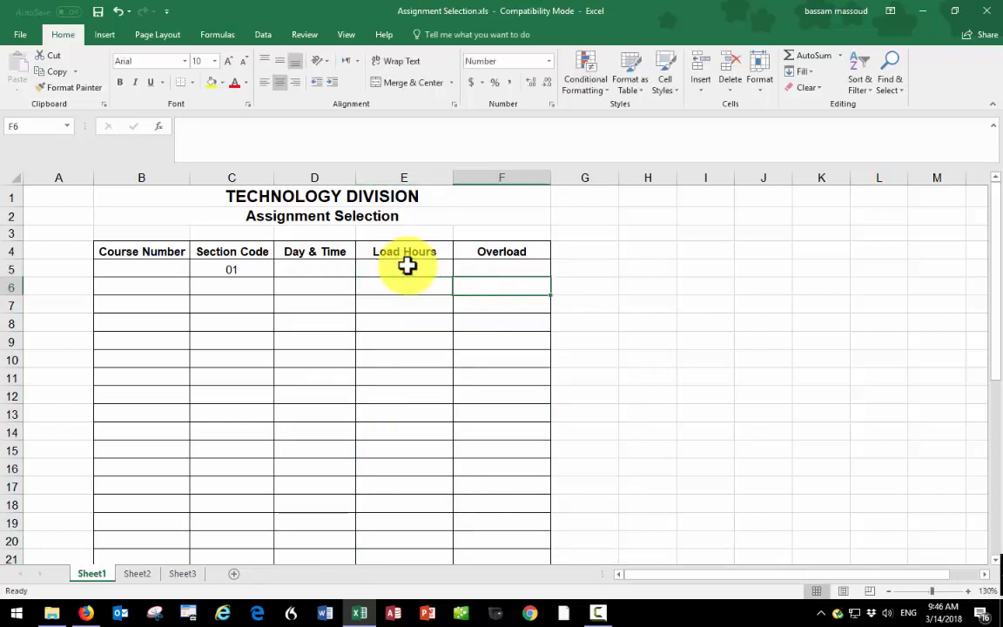
type("2")
key("Return")
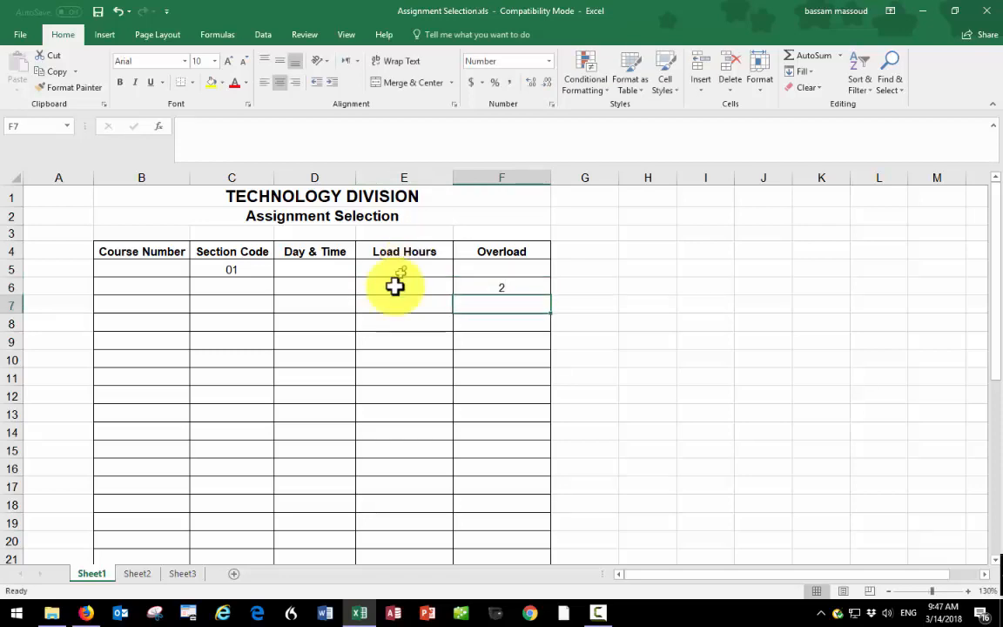
scroll(362, 376, "down", 4)
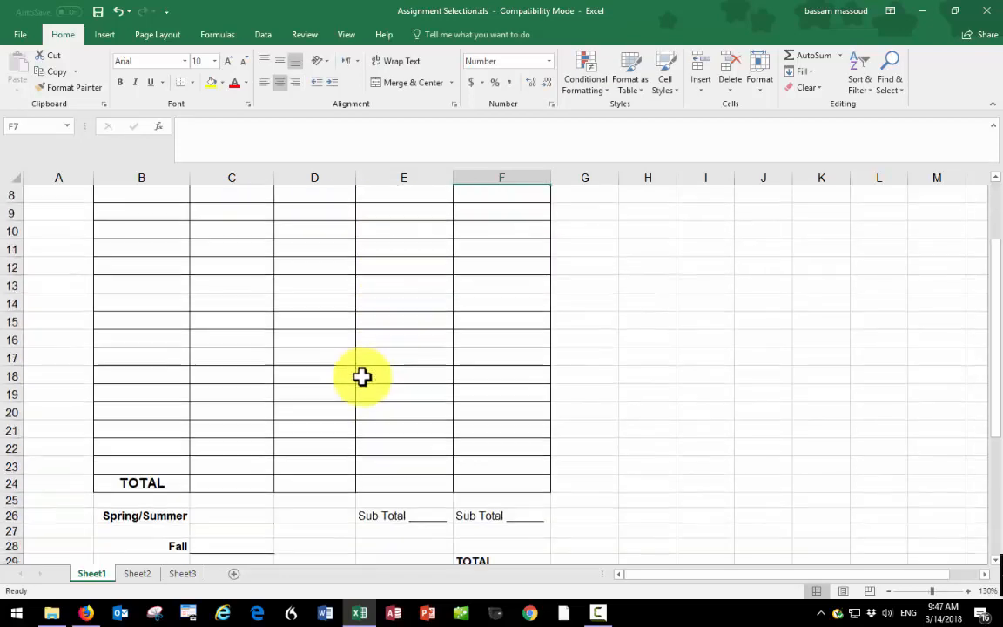
scroll(362, 376, "up", 4)
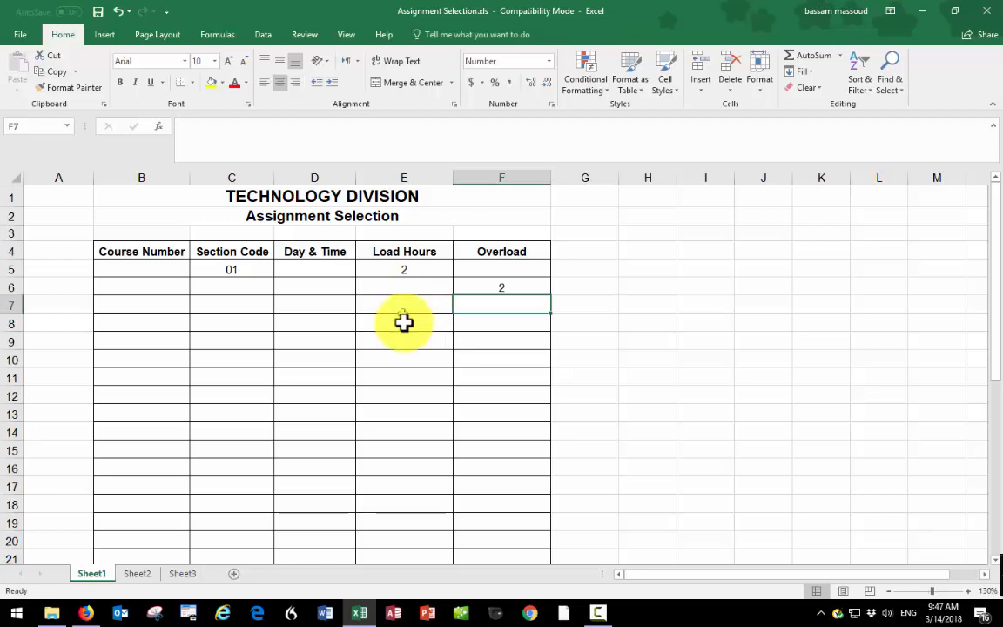
scroll(403, 362, "down", 4)
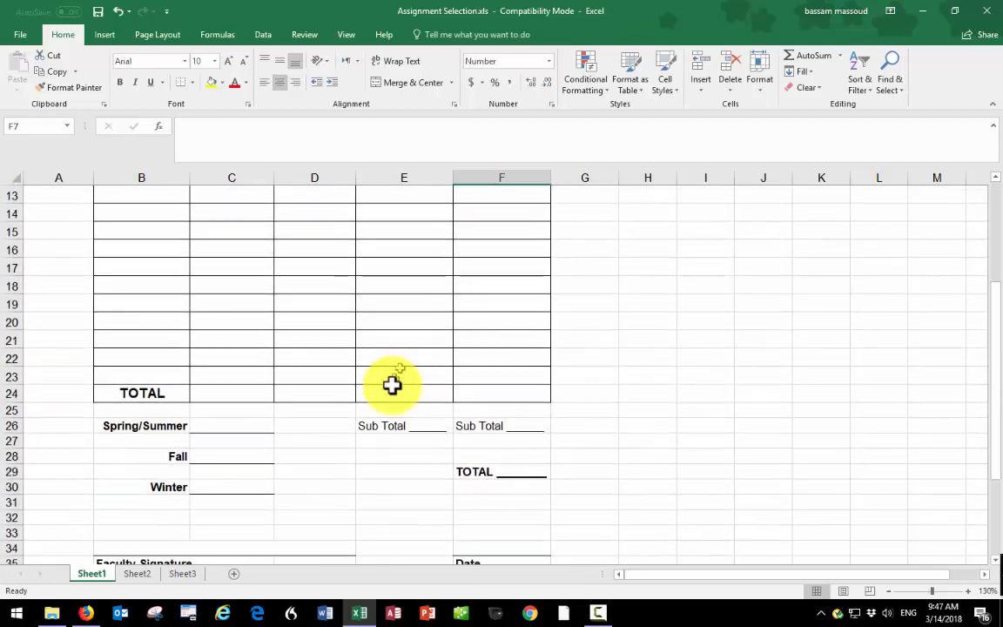
- Total the Load Hours cells E5:E23 in cell E24 with a SUM formula and copy the formula across to F24
left_click(414, 393)
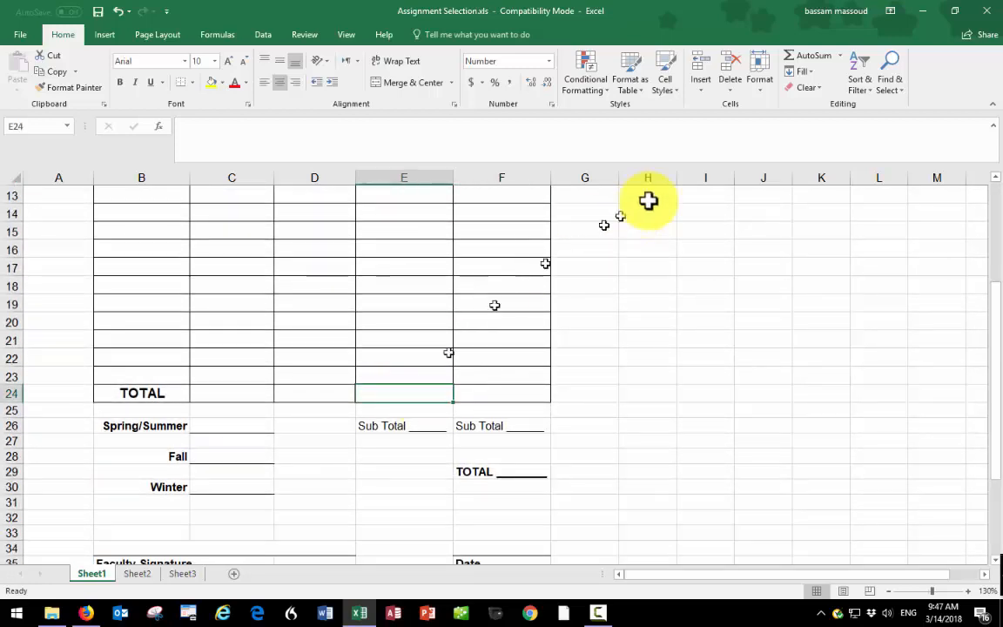
left_click(809, 61)
left_click(810, 61)
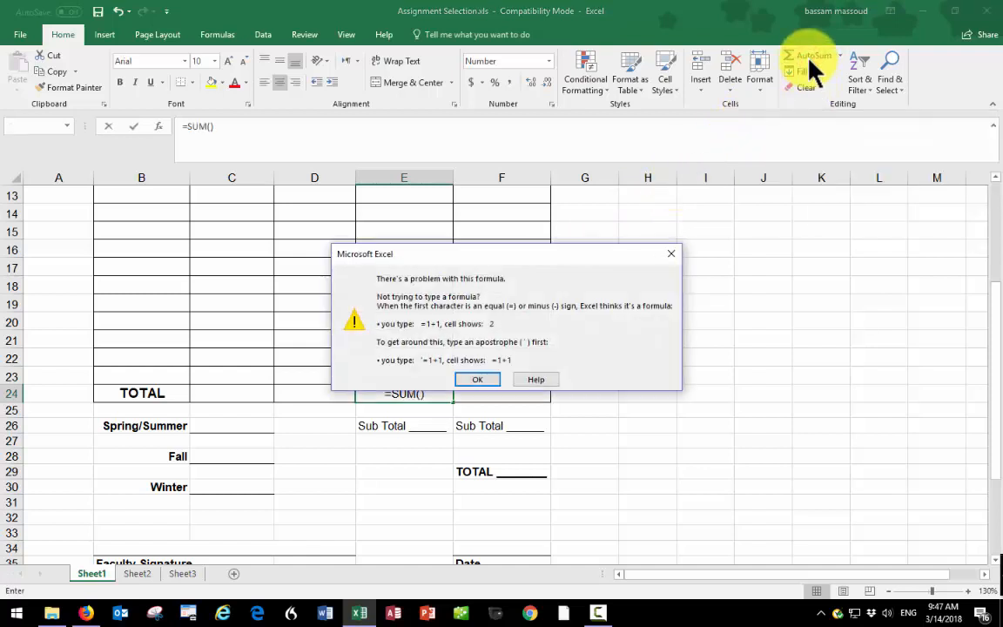
left_click(474, 379)
scroll(381, 273, "up", 3)
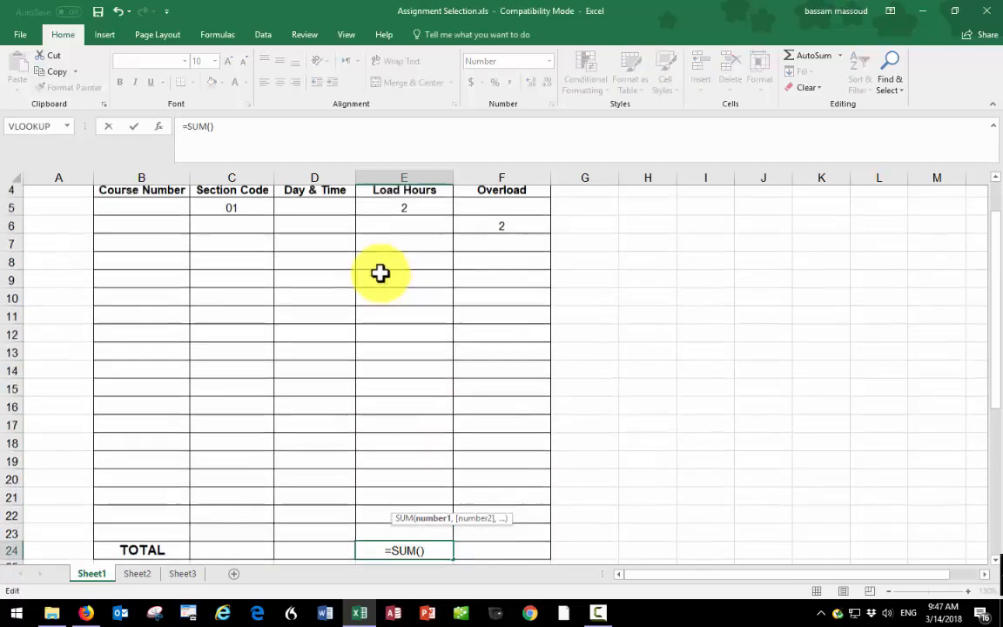
left_click_drag(389, 215, 369, 530)
key("Return")
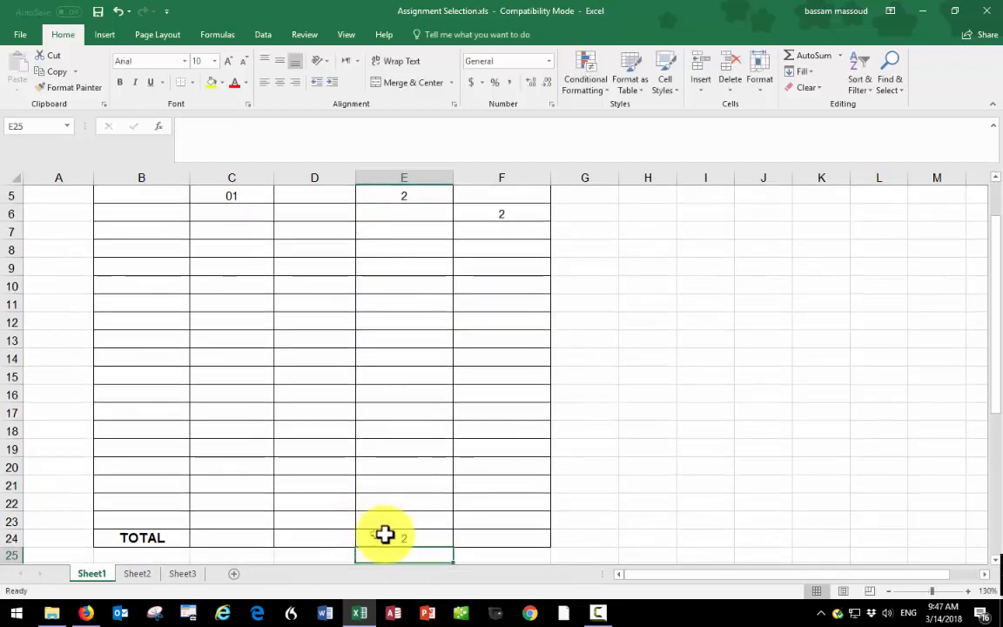
left_click(402, 537)
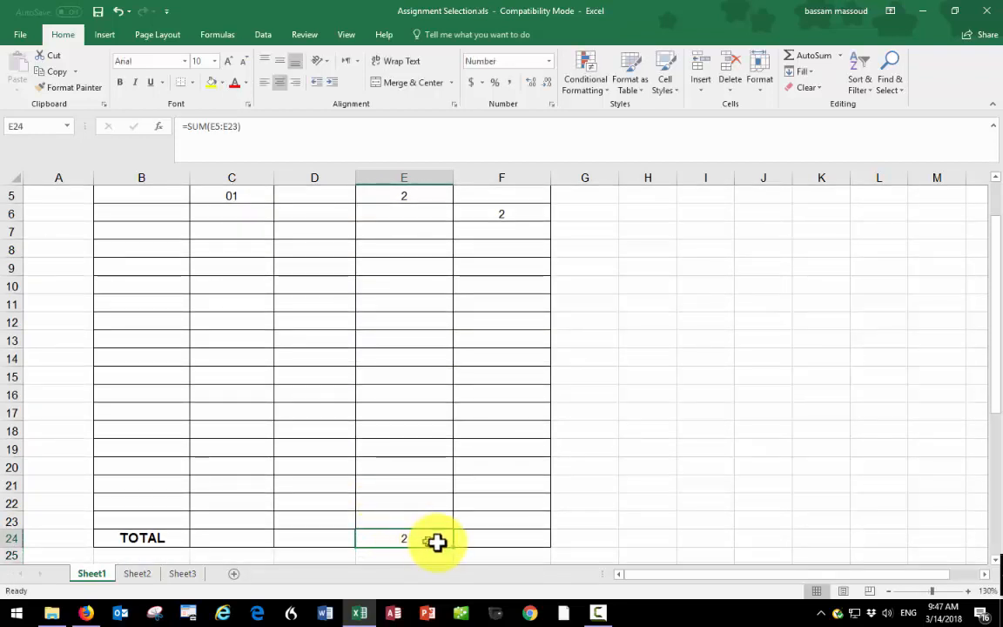
left_click_drag(454, 548, 531, 548)
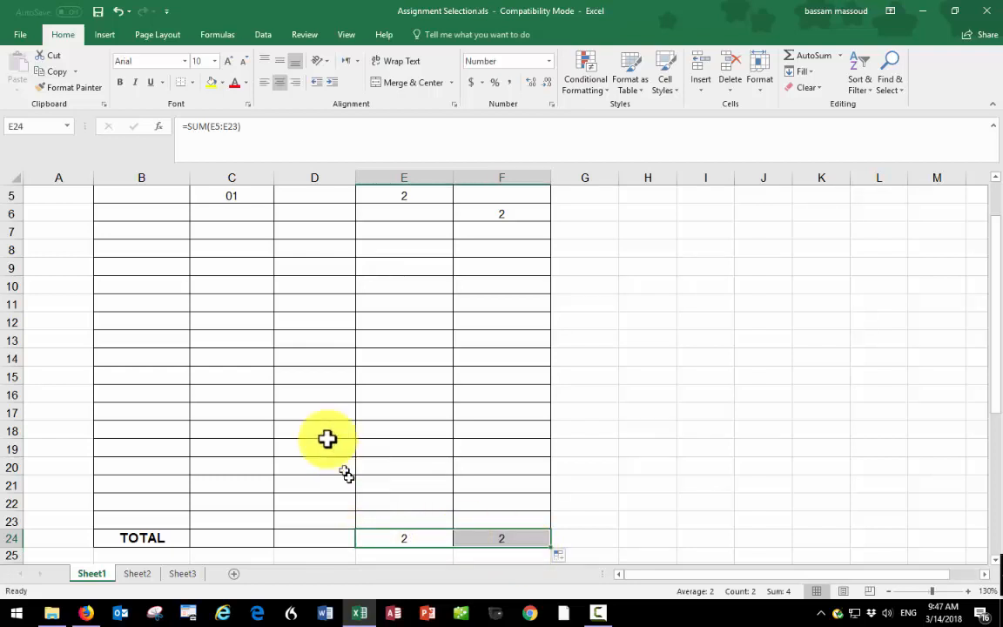
- Enter a sample value of 5 in Load Hours cell E10 to test the column total
left_click(398, 287)
type("5")
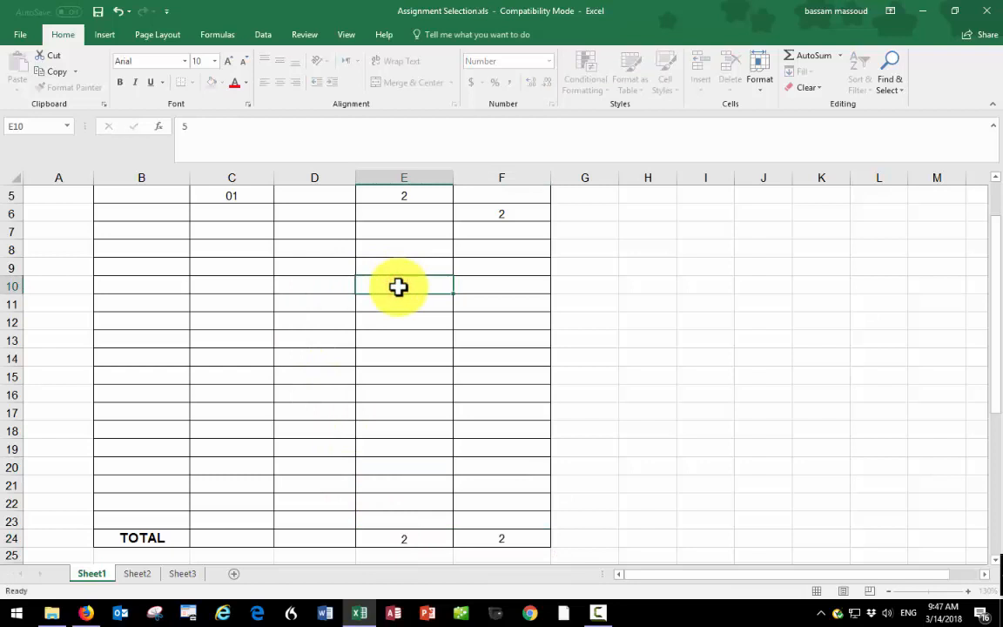
key("Return")
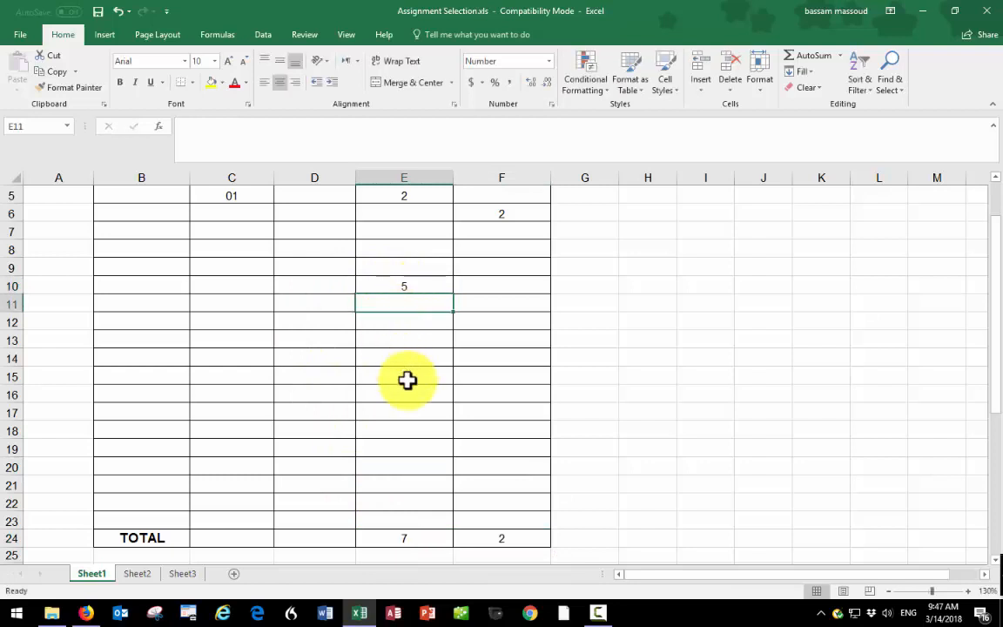
- Apply thick outside borders to the total cells E24:F24
scroll(408, 379, "down", 3)
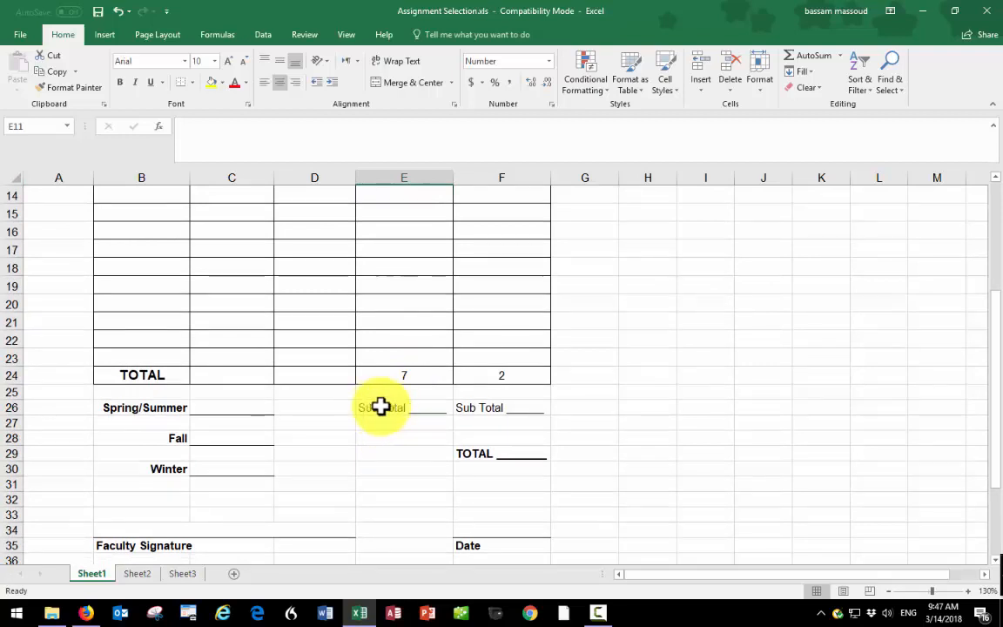
left_click(394, 406)
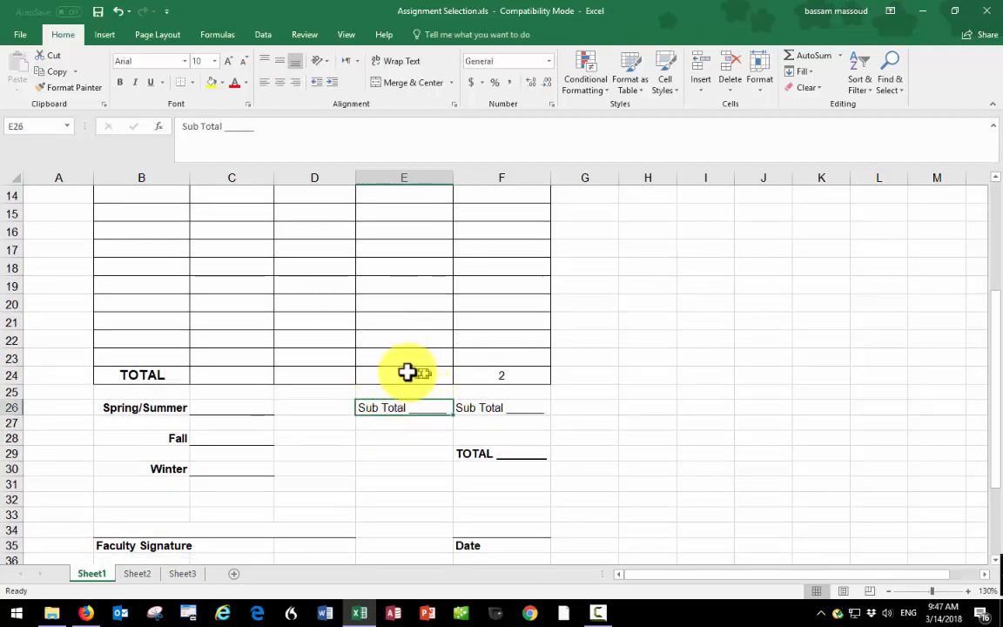
left_click_drag(407, 372, 483, 376)
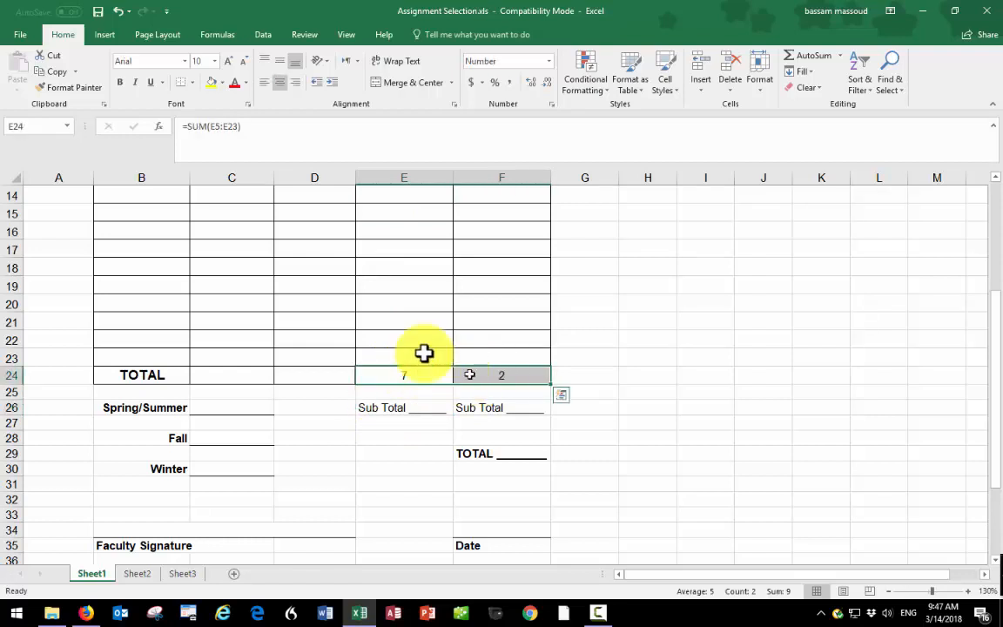
left_click(192, 83)
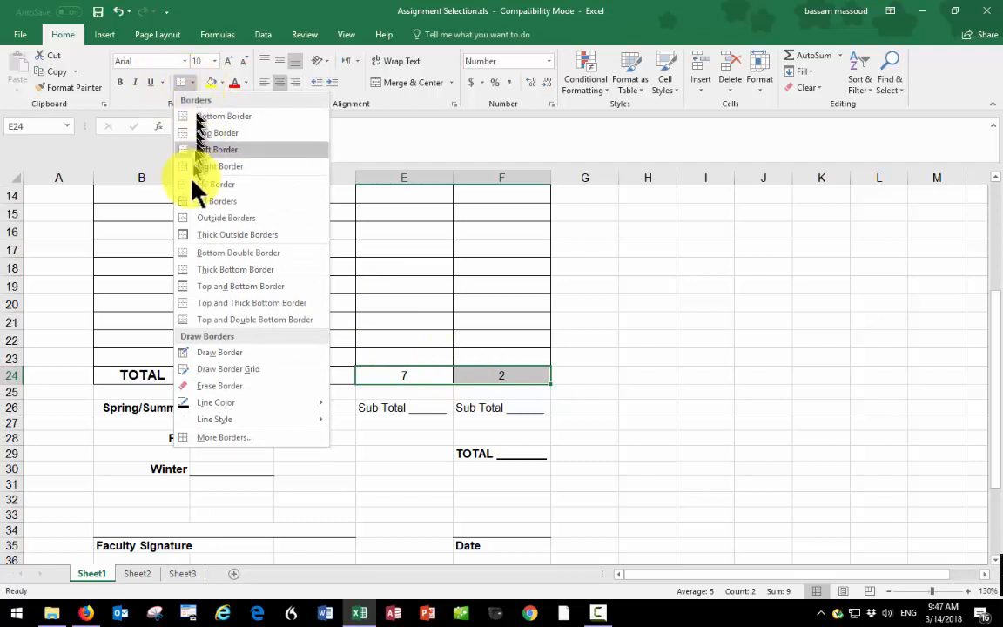
left_click(251, 237)
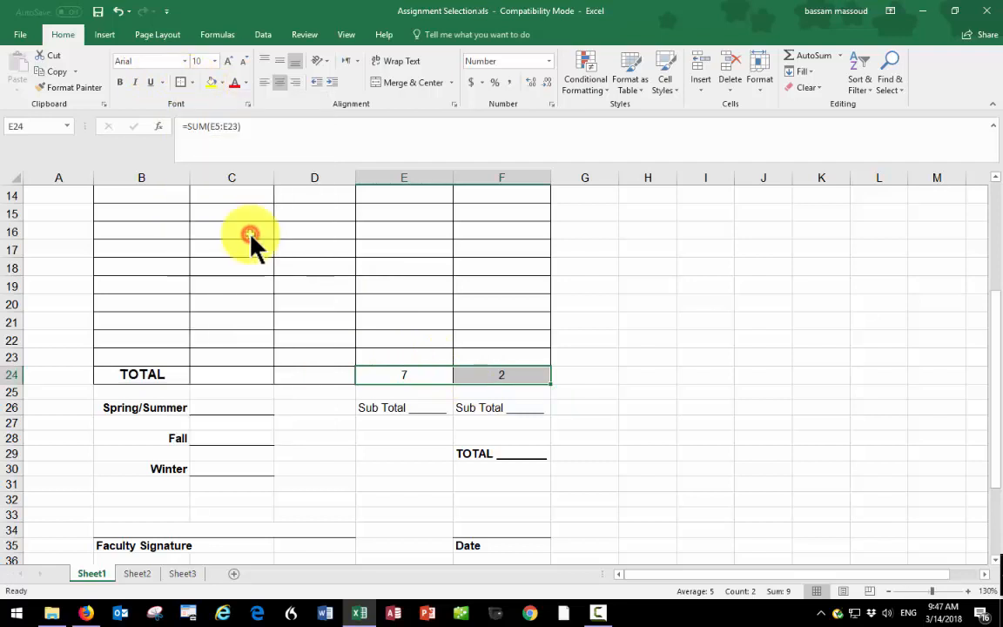
- Merge and center cells E25:F25 and label the merged cell "Sub Total"
left_click(396, 392)
key("Down")
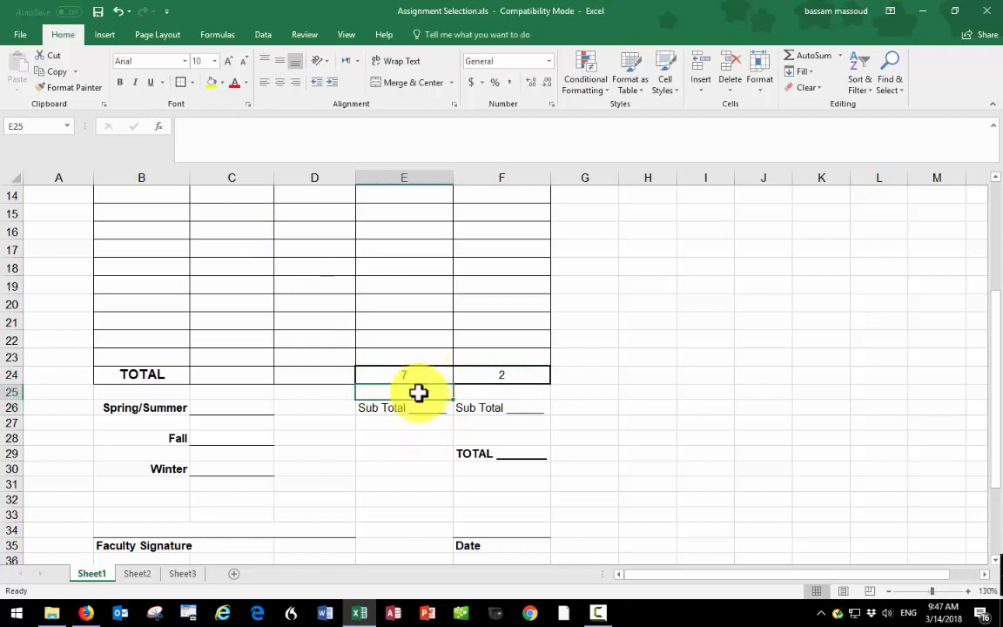
left_click(421, 393)
left_click_drag(455, 392, 480, 394)
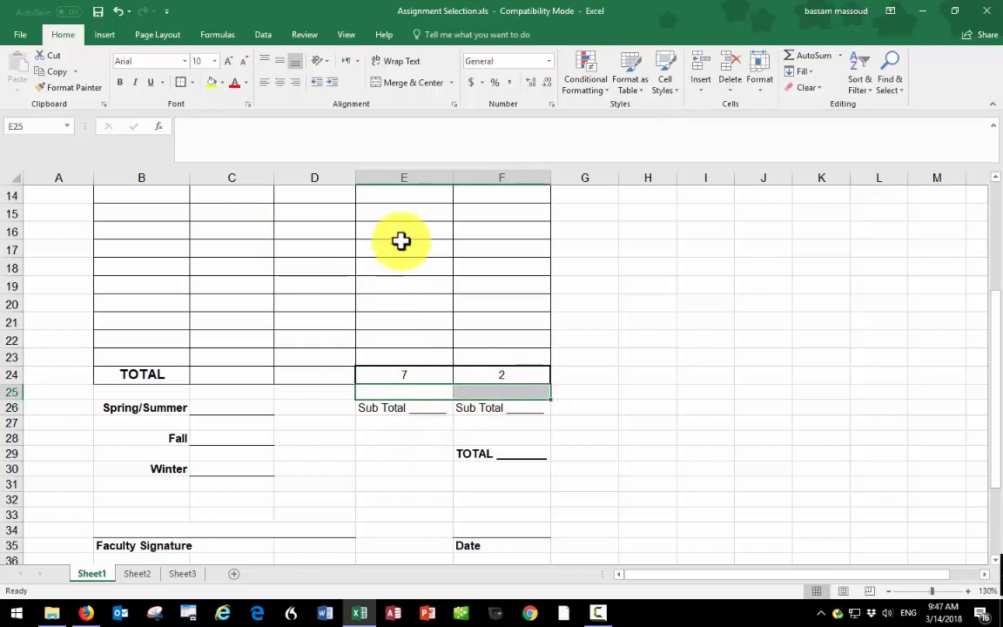
left_click(396, 82)
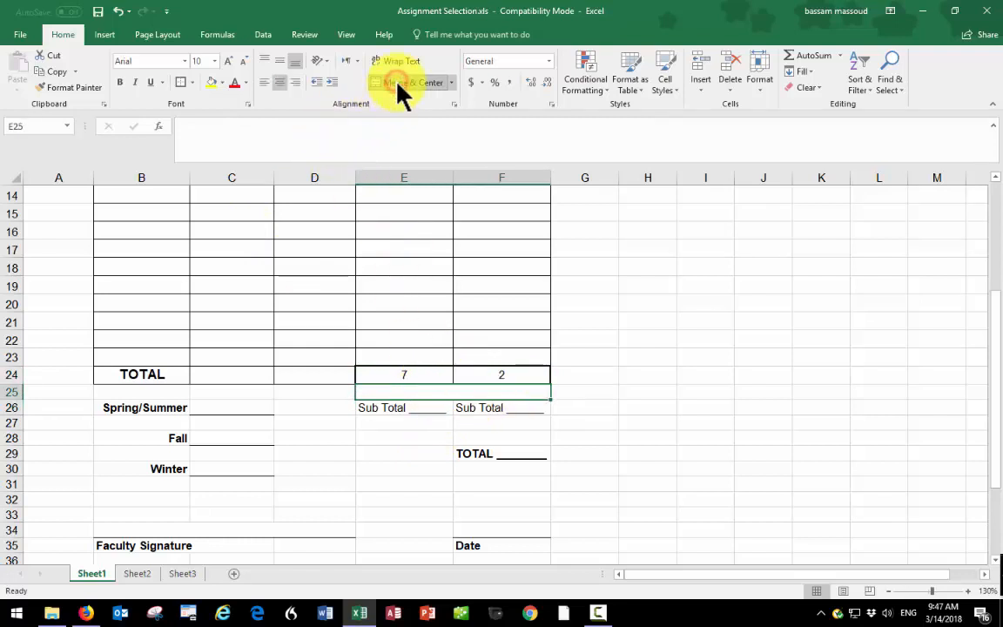
type("Sub ")
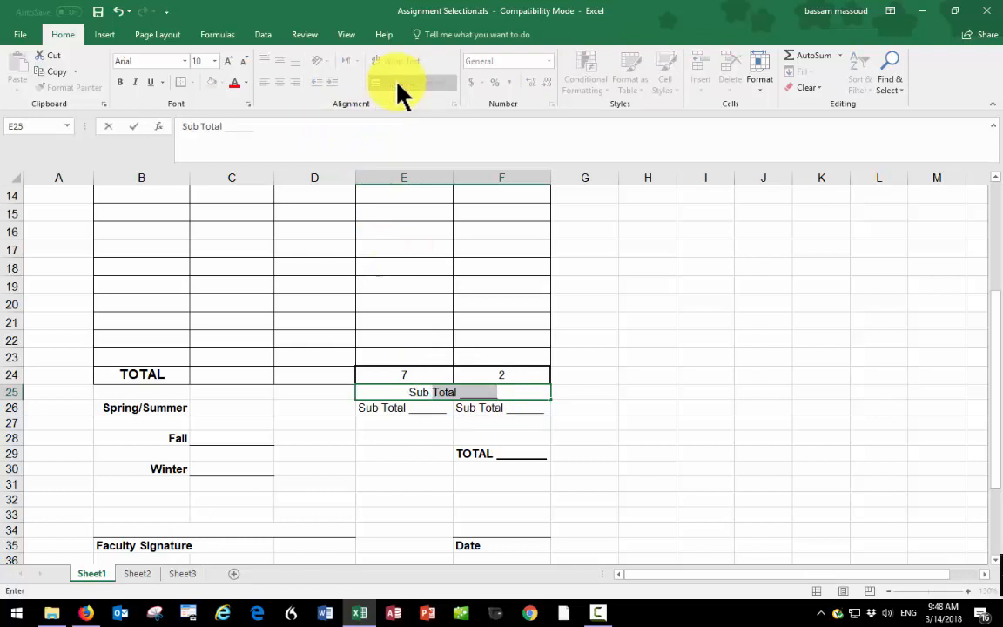
type("Total")
key("Delete")
key("Return")
- Clear the old Sub Total placeholders with blank lines from cells E26:F26
key("shift+Right")
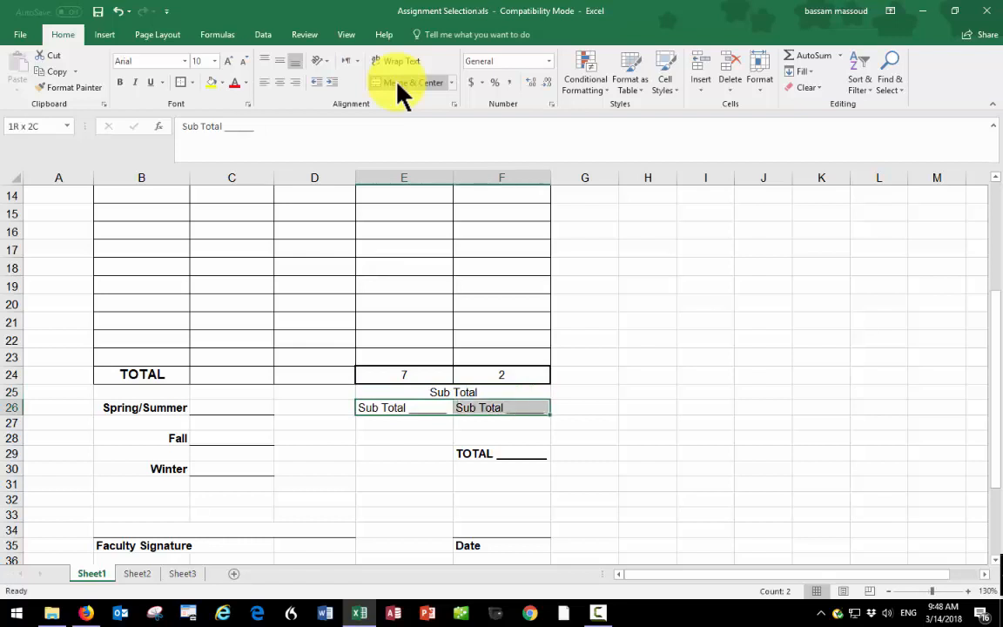
key("Delete")
key("Down")
key("Down")
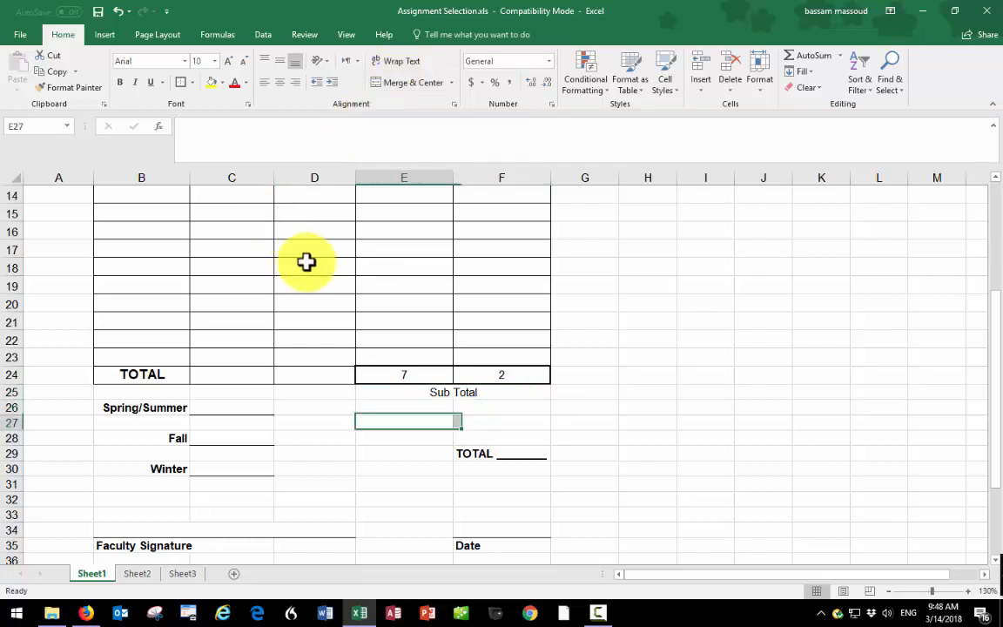
key("Up")
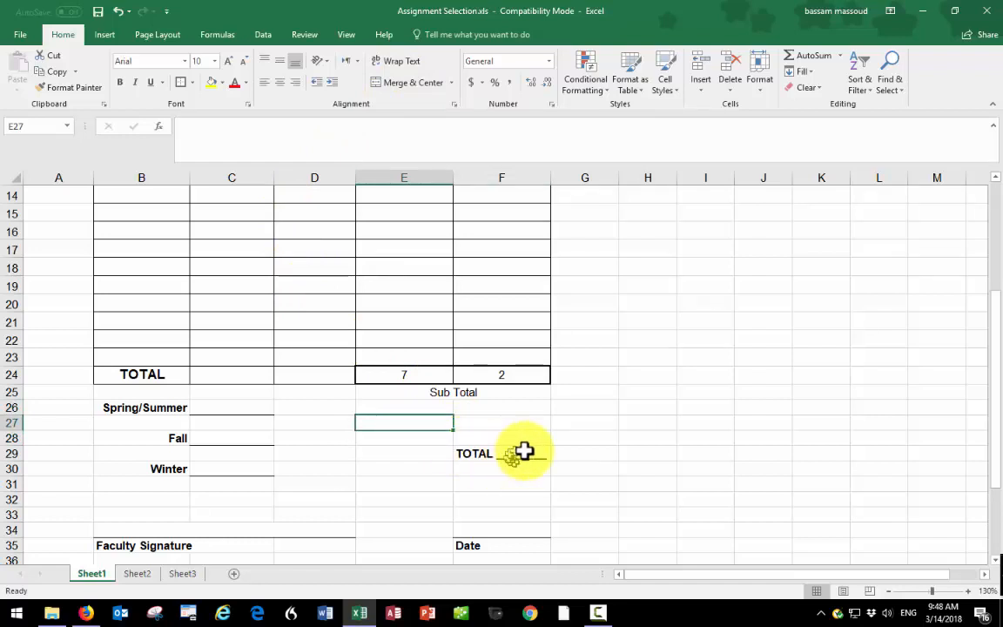
- Enter the label TOTAL in cell E29 and make it bold
left_click(413, 453)
type("TOTAL")
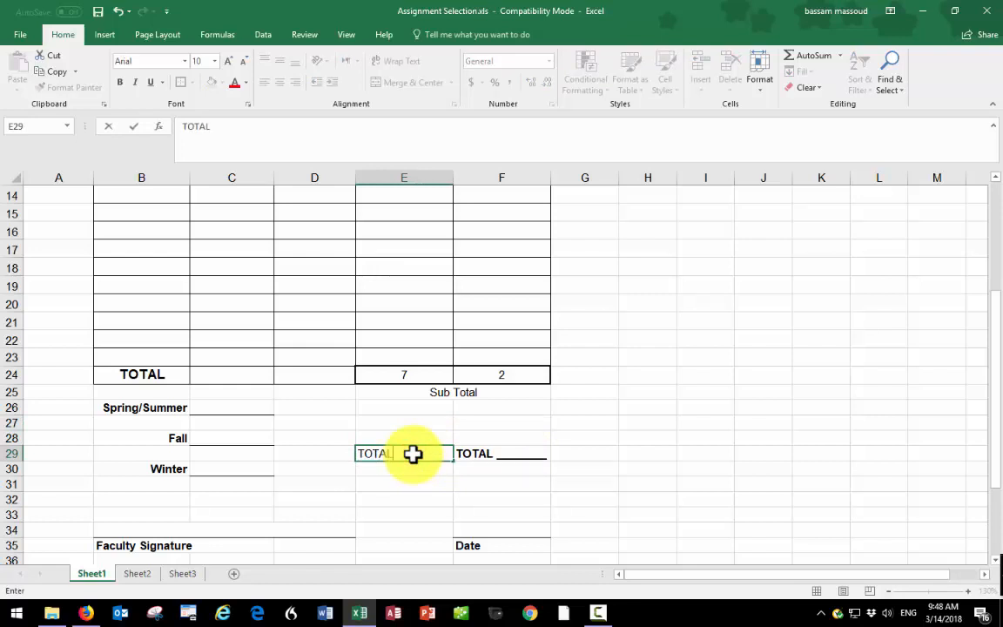
key("Return")
left_click(413, 452)
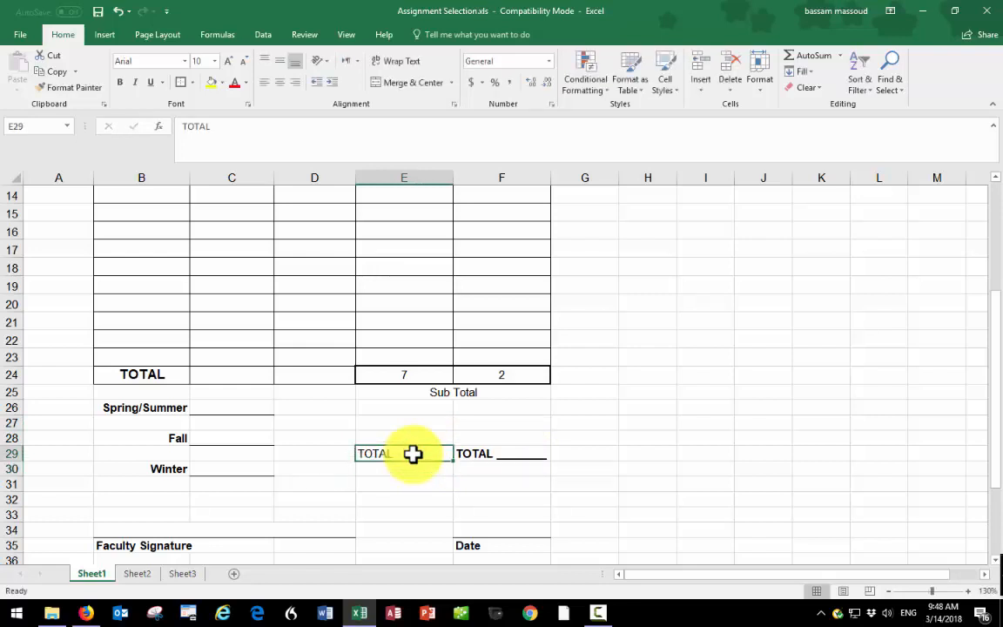
key("ctrl+b")
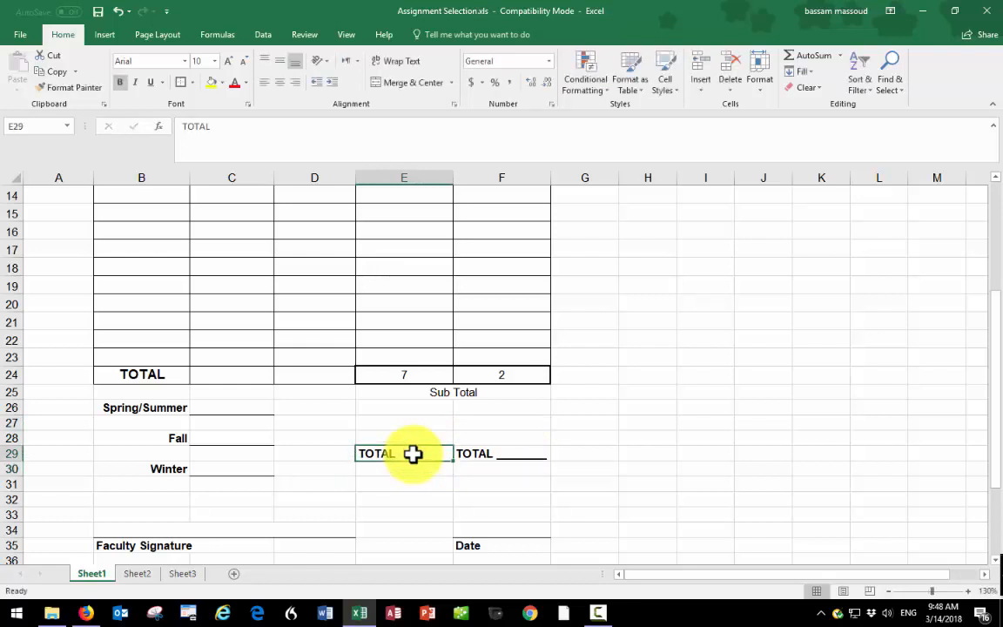
- Right-align the TOTAL label in cell E29 and add trailing spaces after the text
left_click(280, 83)
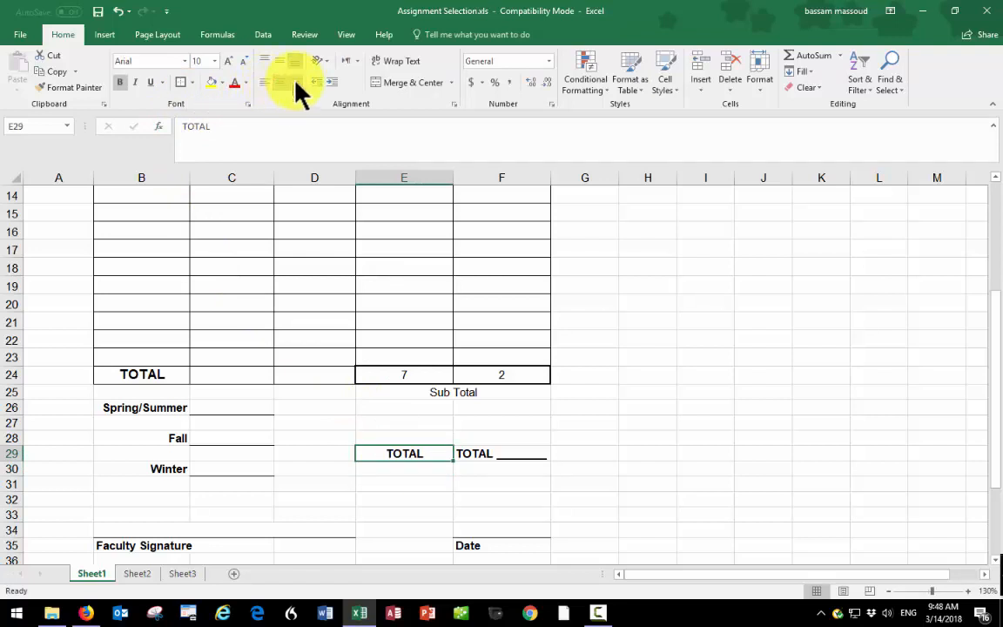
key("BackSpace")
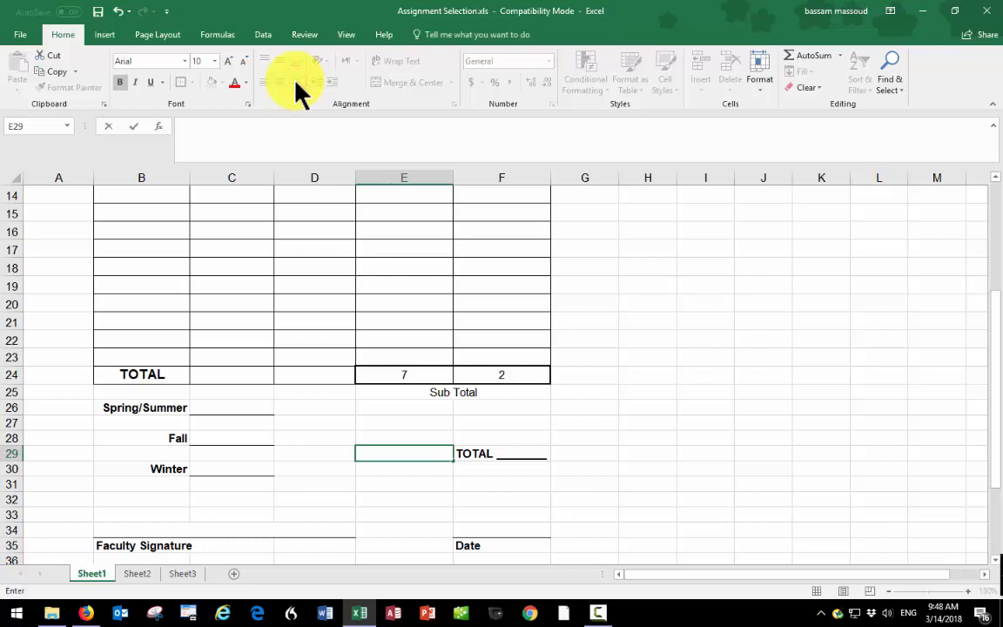
key("Escape")
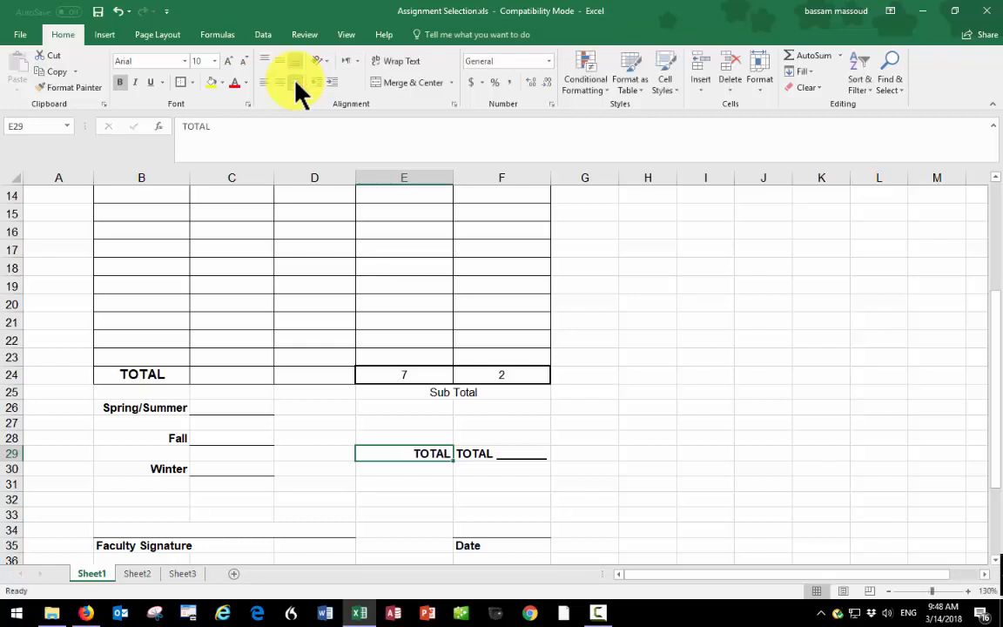
left_click(232, 130)
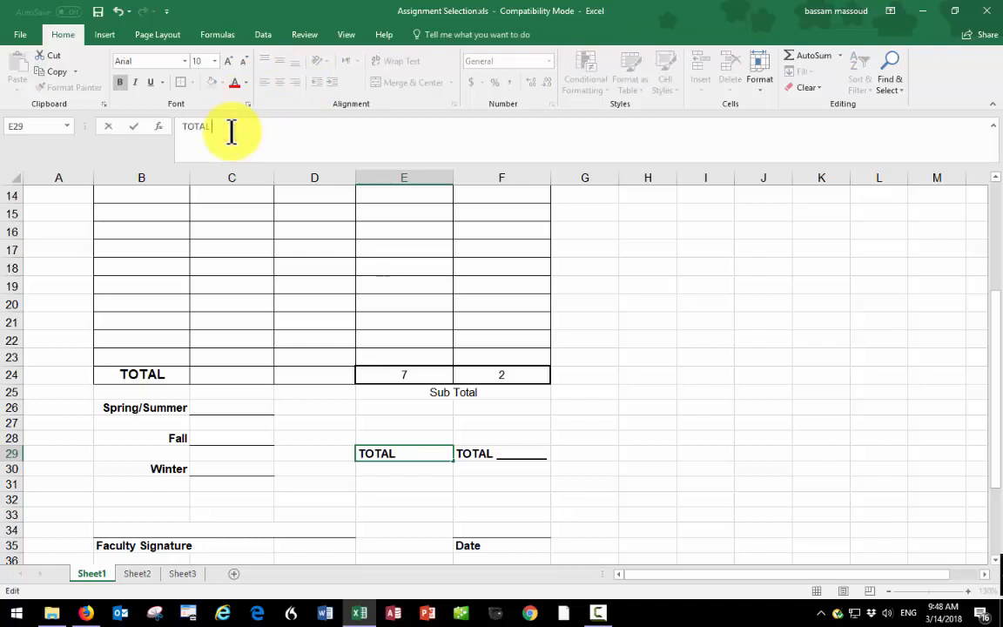
key("Return")
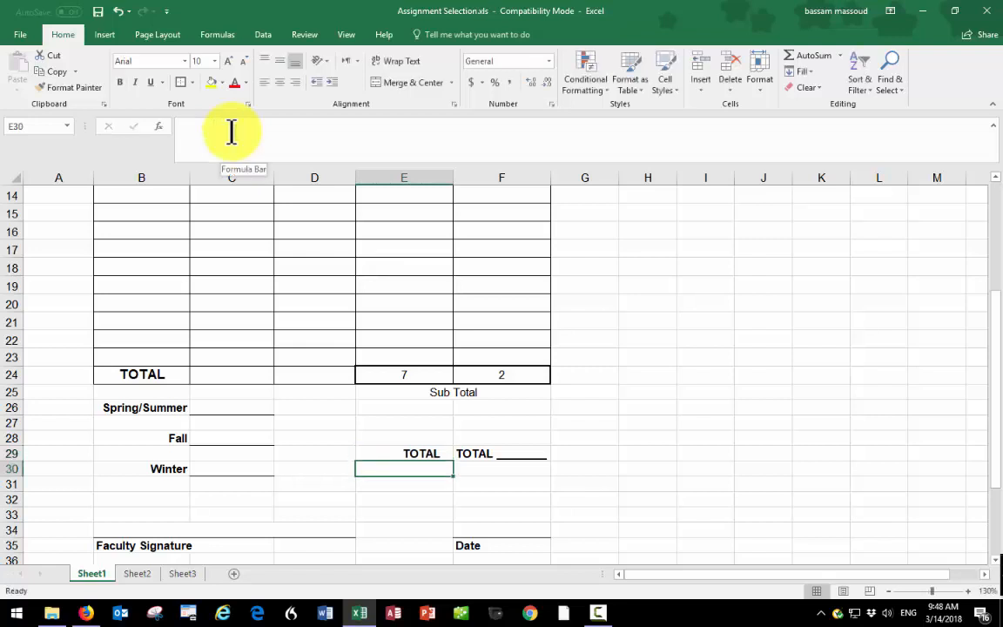
- Replace the old TOTAL placeholder in cell F29 with a SUM formula adding E24 and F24
left_click(506, 453)
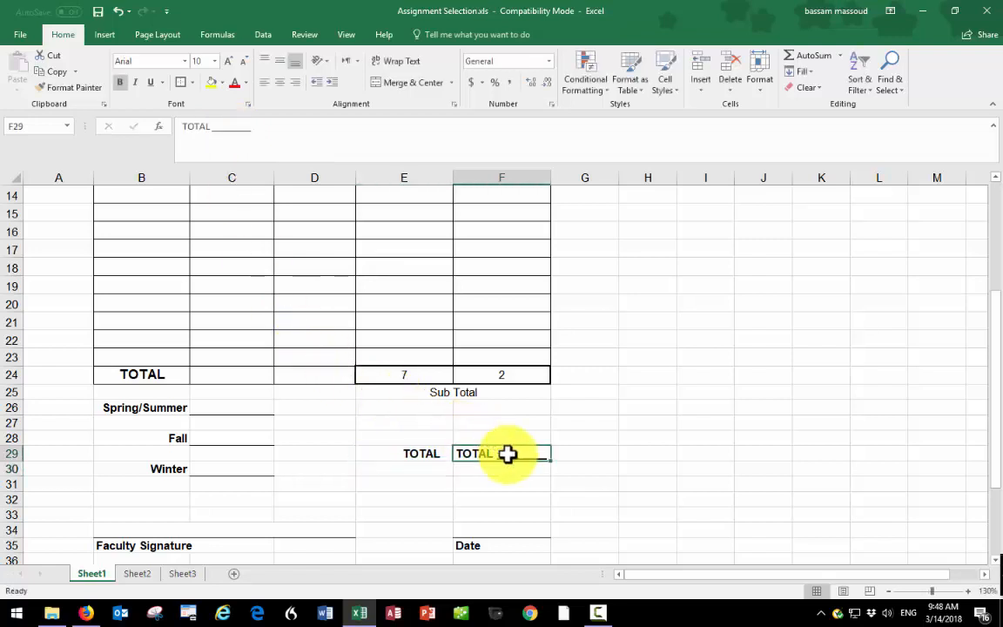
key("Delete")
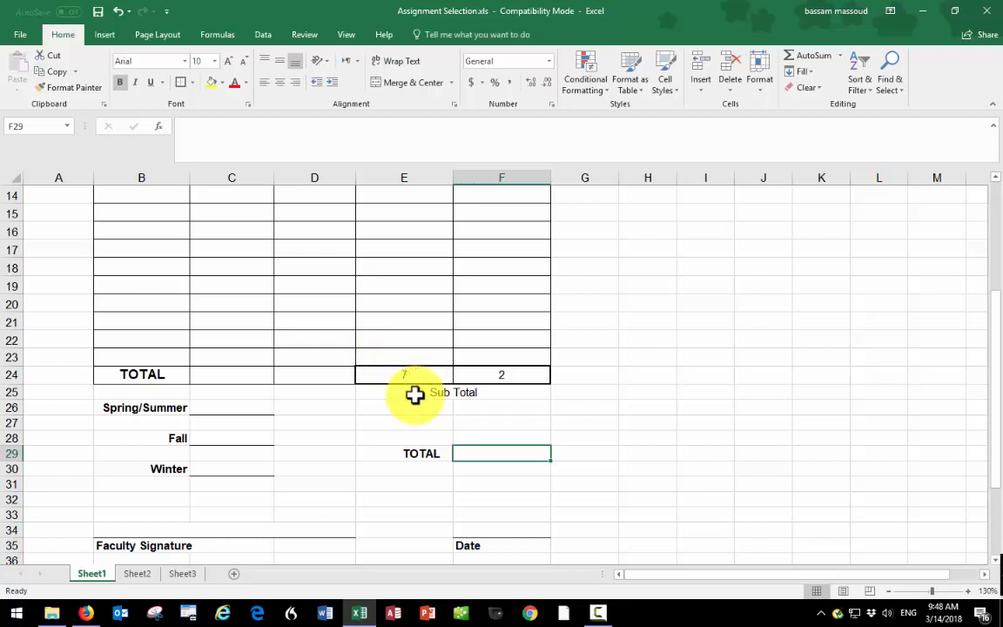
type("=sum(")
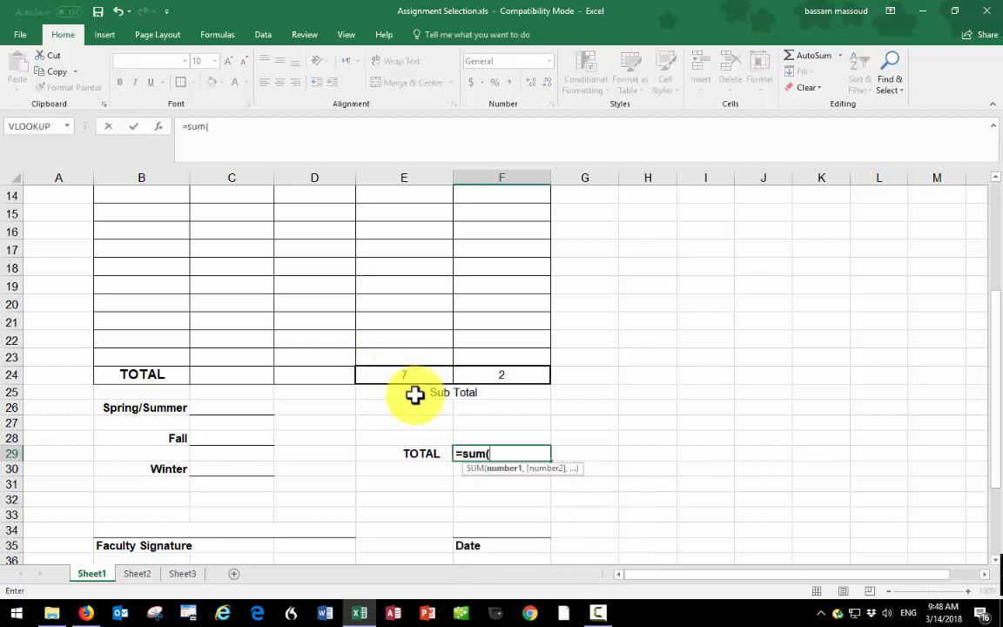
left_click(399, 379)
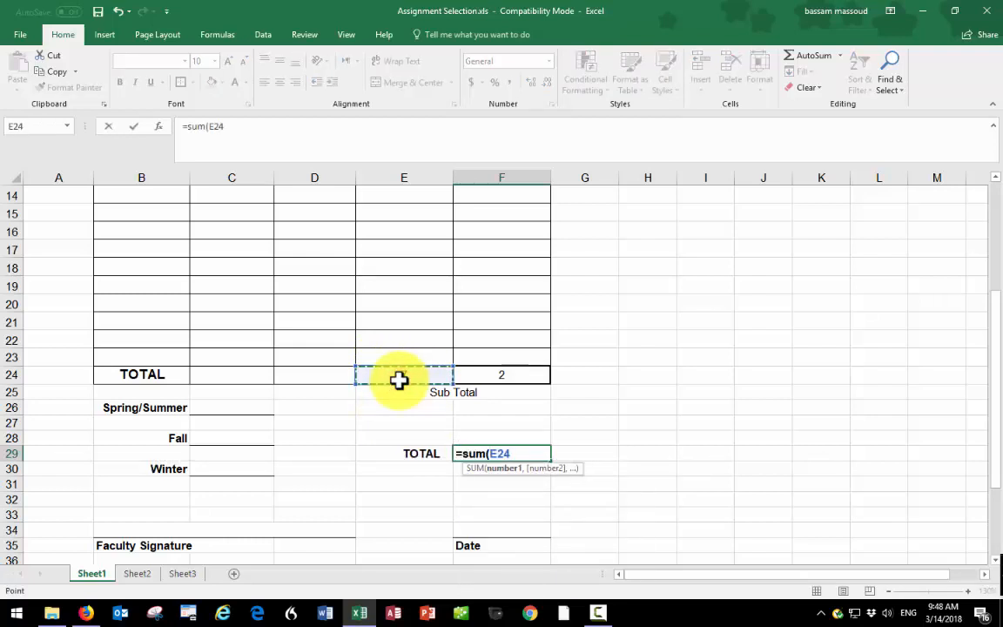
type(",")
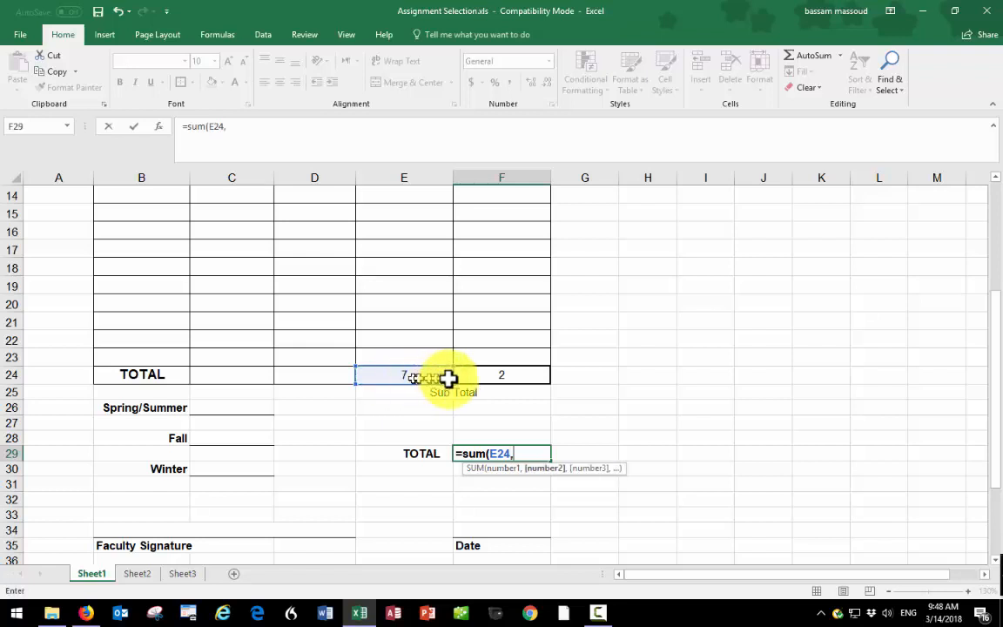
left_click(505, 379)
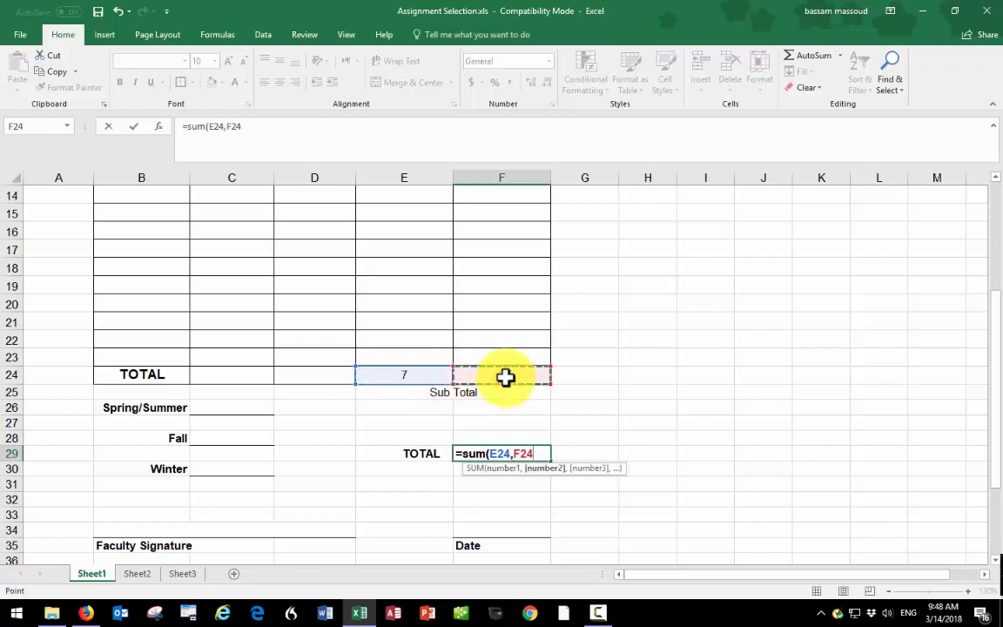
key("Return")
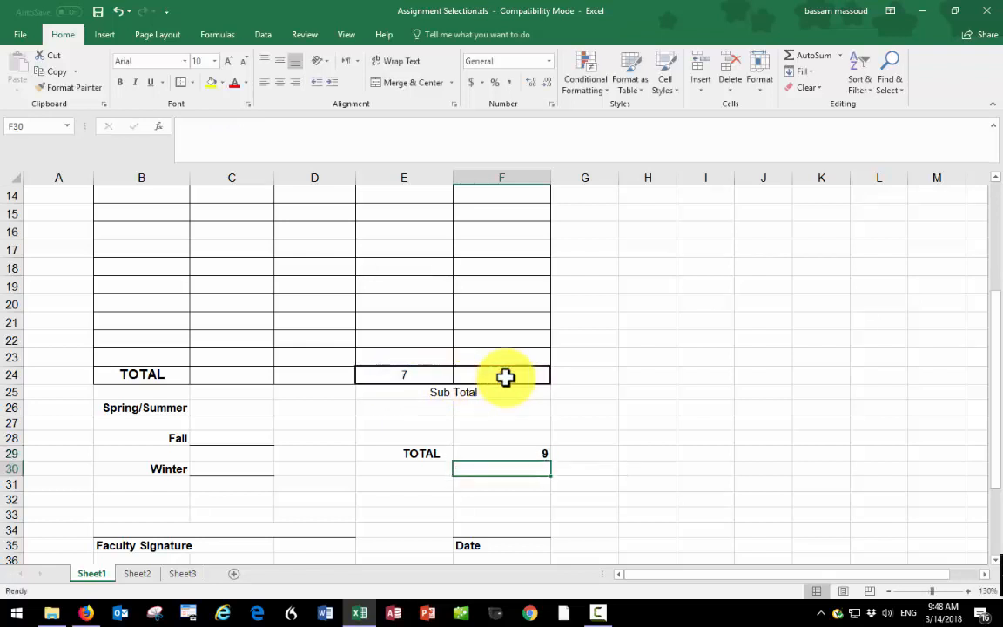
- Center the grand total in cell F29
left_click(493, 452)
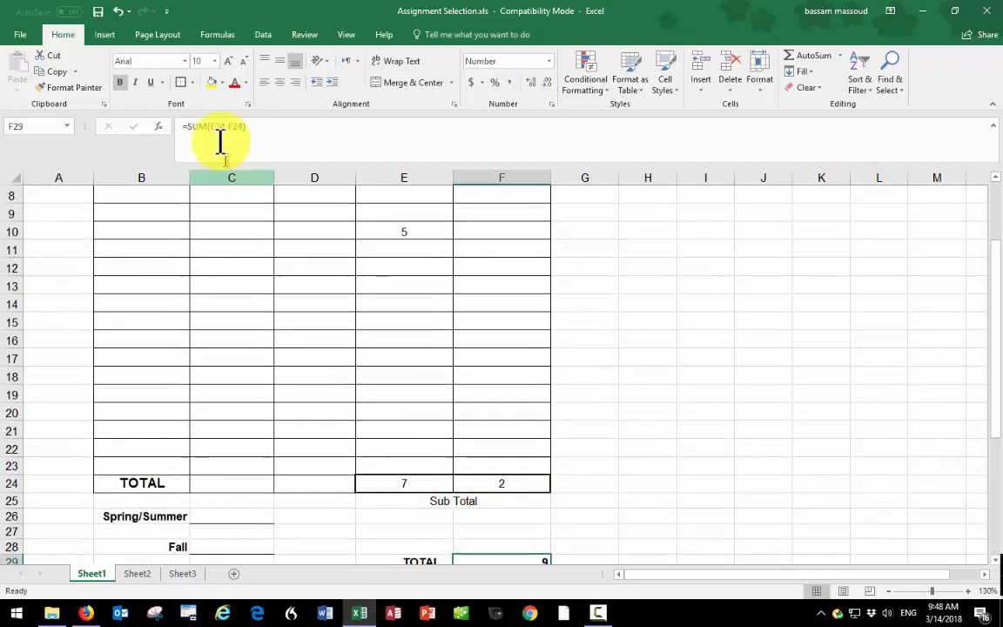
left_click(279, 82)
scroll(333, 251, "down", 1)
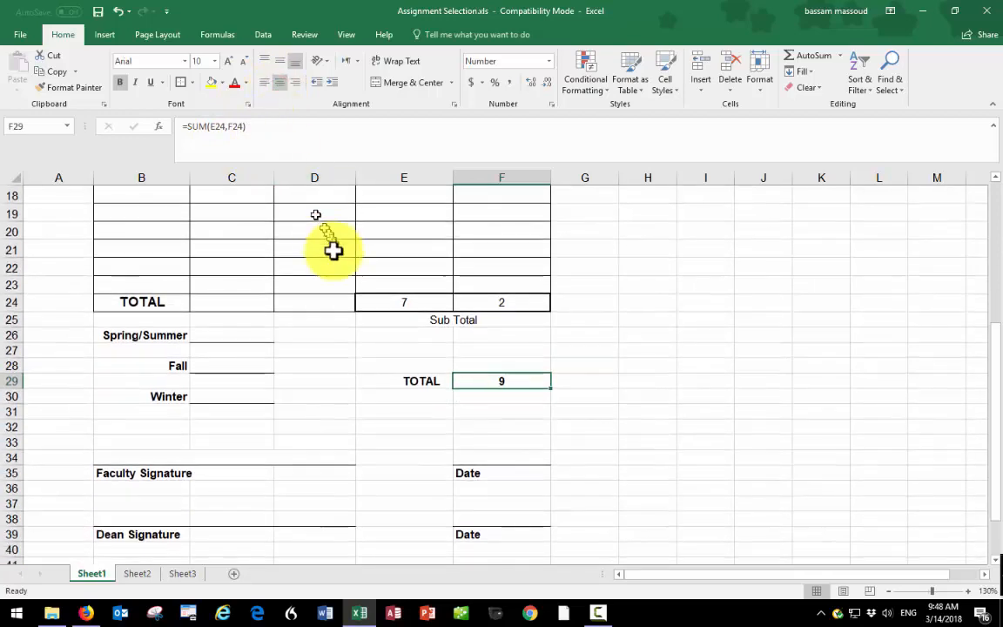
scroll(334, 313, "down", 13)
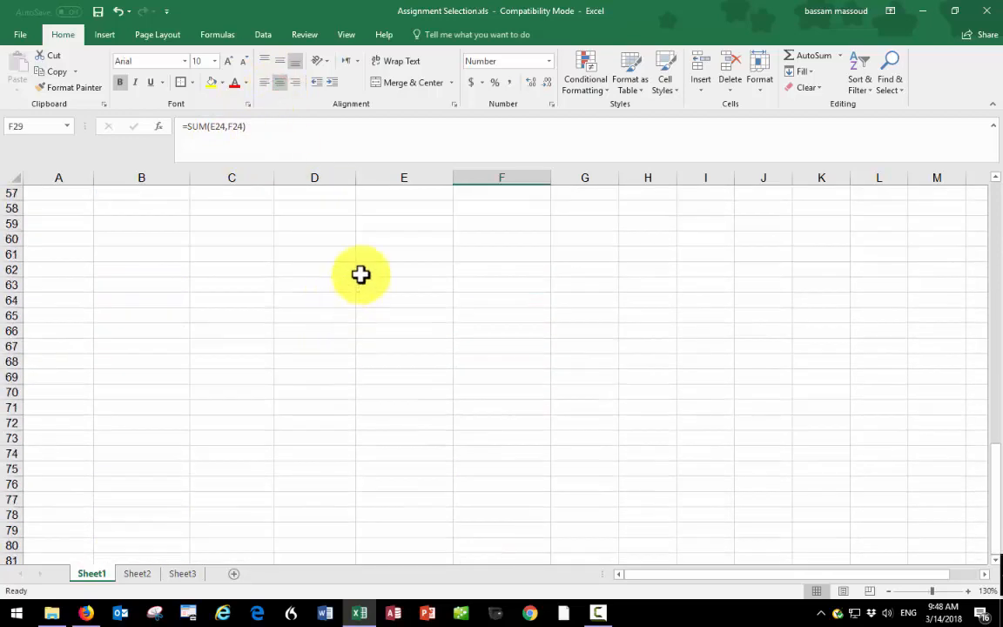
scroll(360, 274, "up", 10)
scroll(360, 274, "up", 6)
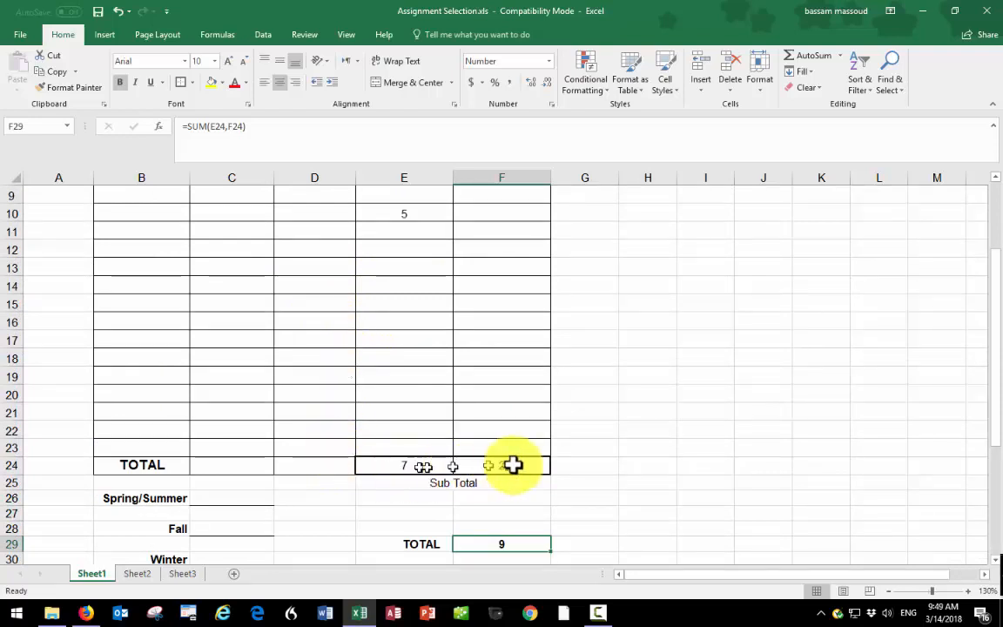
- Clear the sample hours from cells E5, F6 and E10 in the Load Hours and Overload columns
left_click(408, 303)
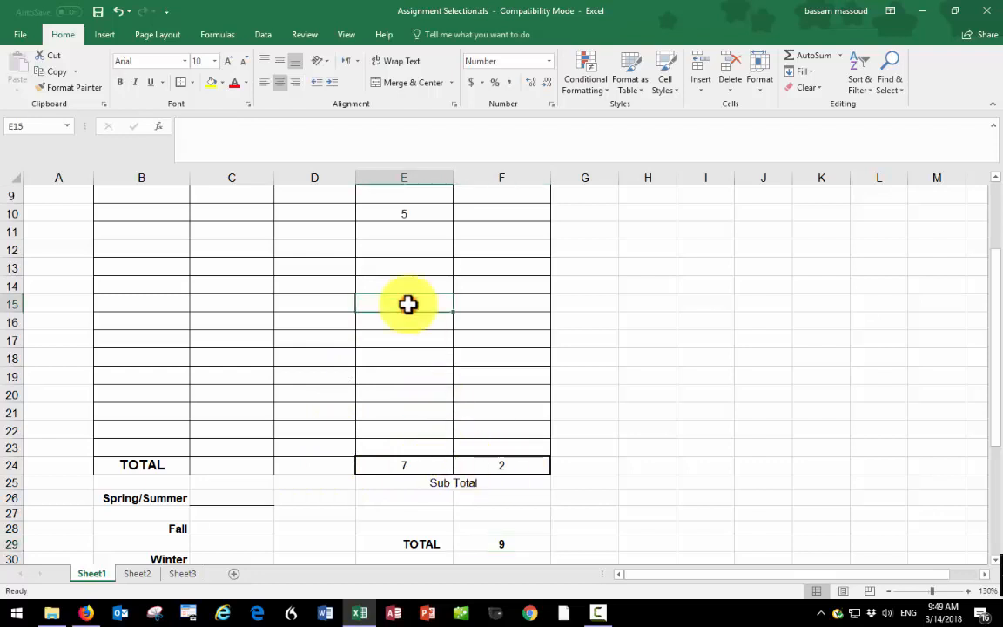
scroll(401, 259, "up", 3)
left_click_drag(490, 278, 494, 285)
left_click(405, 267)
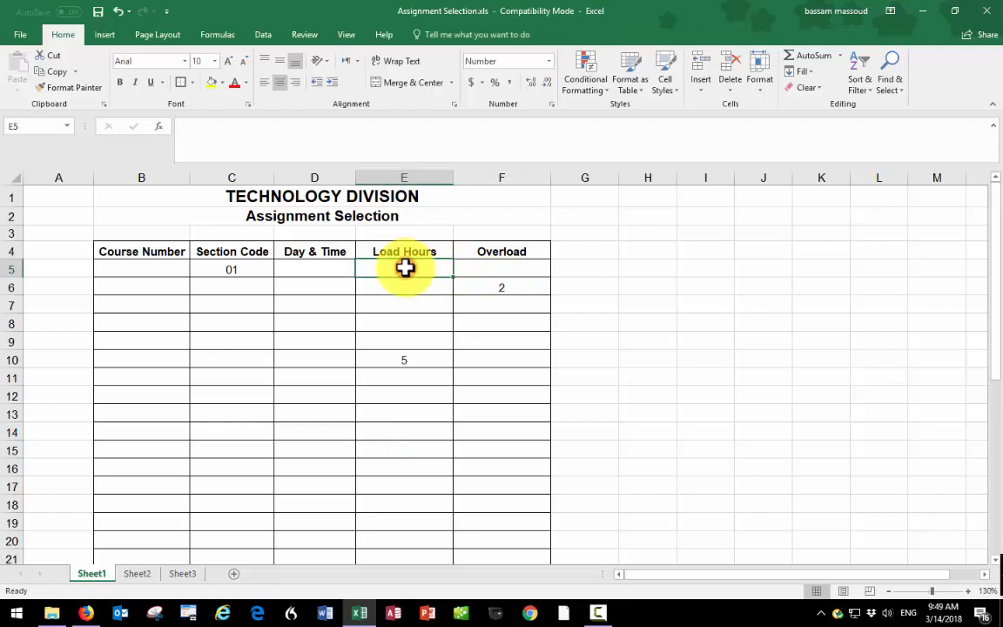
left_click(488, 291)
key("Delete")
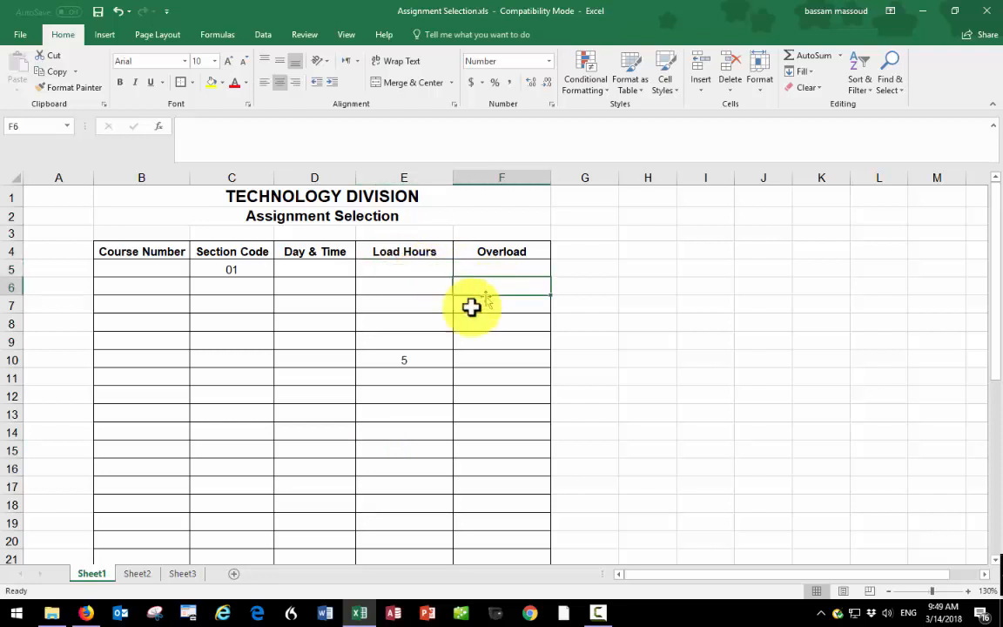
left_click(413, 355)
key("Delete")
- Start a conditional formatting rule for cells E24, F24 and F29 that formats only cells with a value equal to 0
scroll(413, 355, "down", 1)
scroll(414, 355, "down", 5)
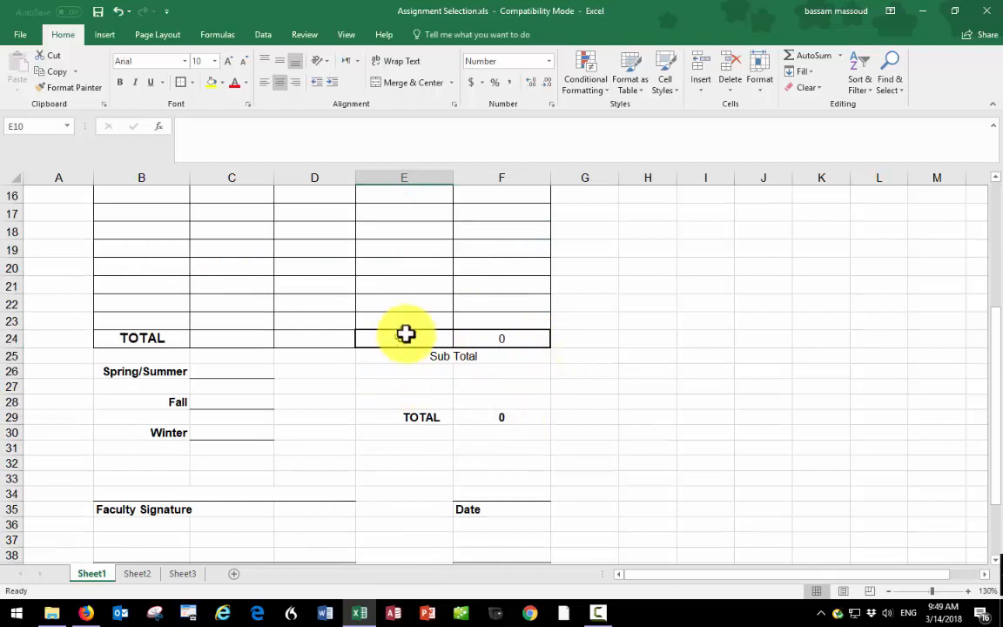
left_click(407, 337)
left_click_drag(484, 338, 486, 336)
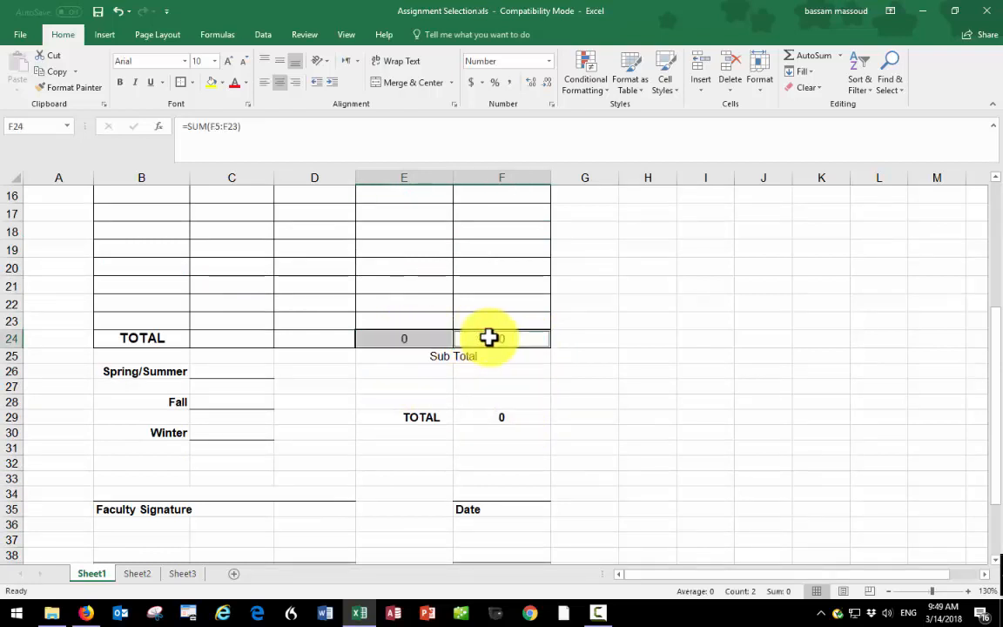
left_click(497, 416)
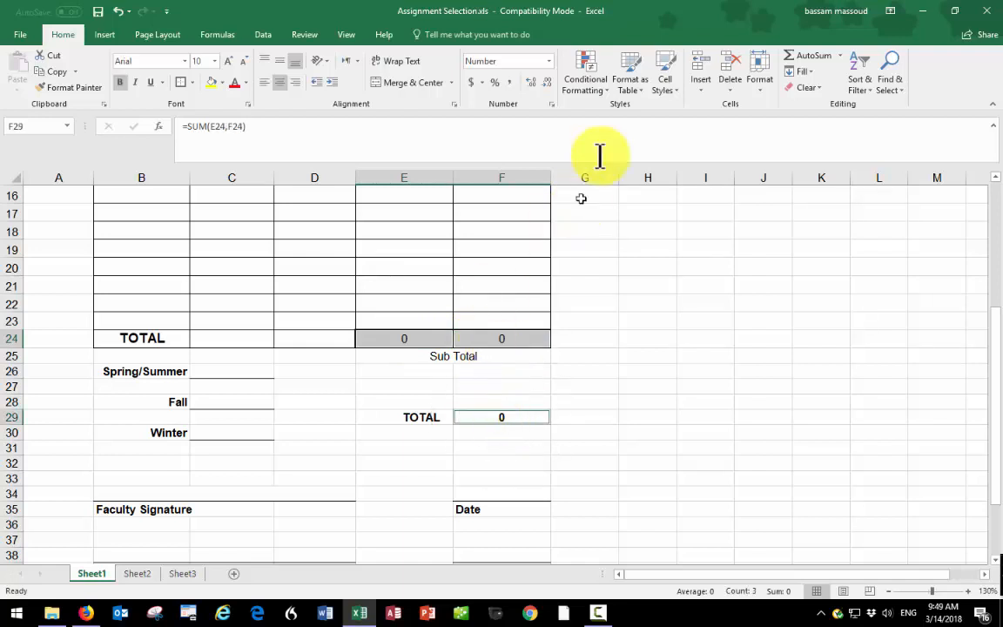
left_click(589, 87)
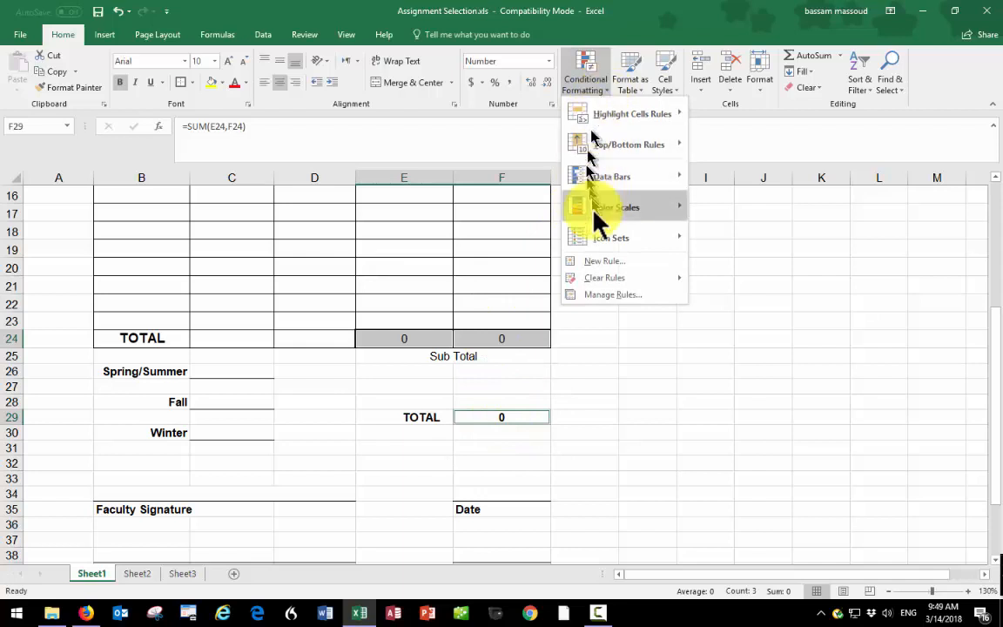
left_click(599, 260)
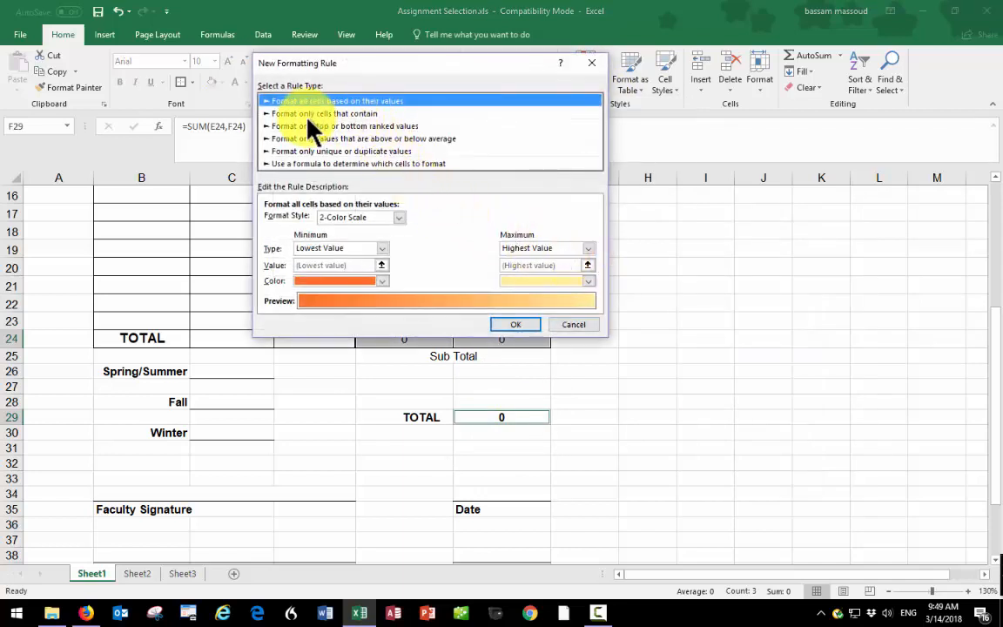
left_click(306, 114)
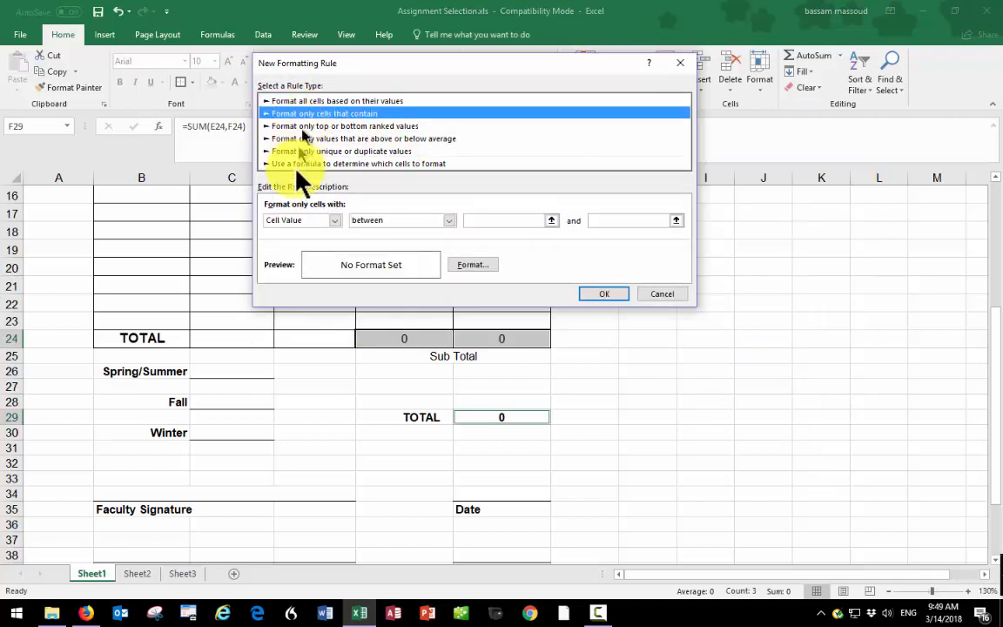
left_click(449, 220)
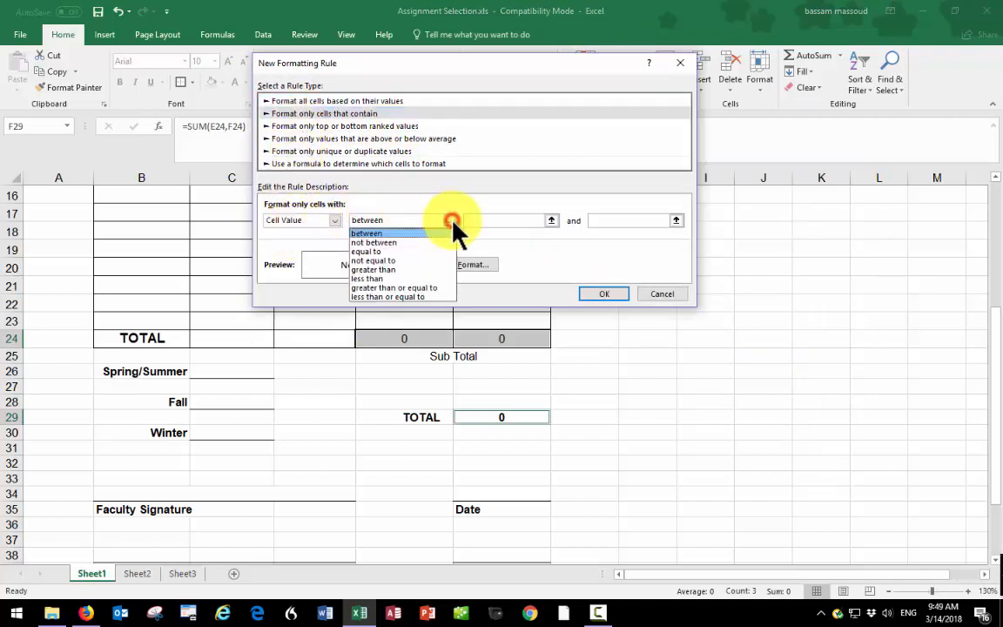
left_click(400, 252)
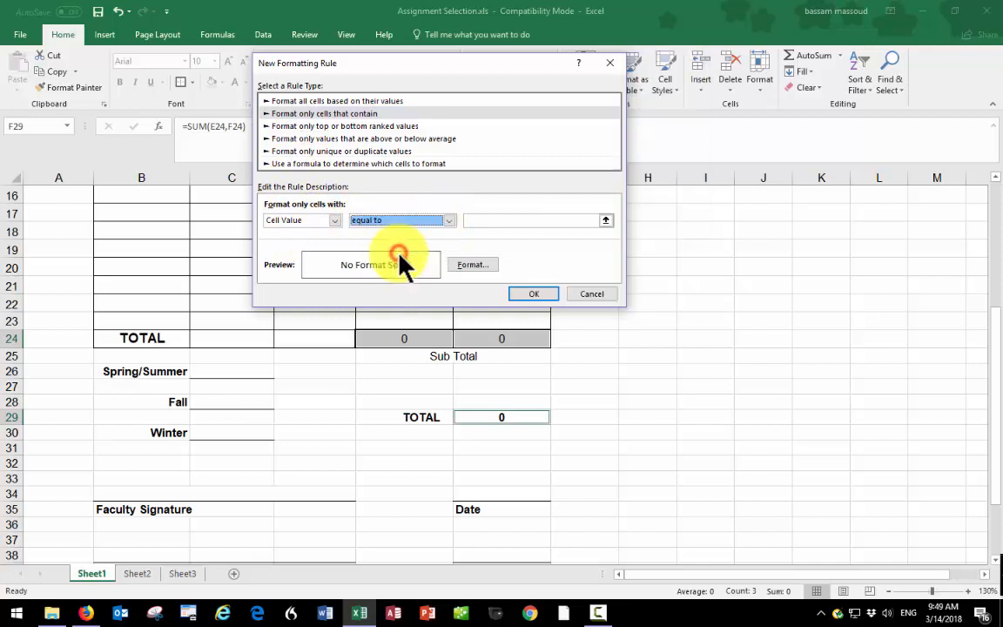
left_click(512, 221)
type("0")
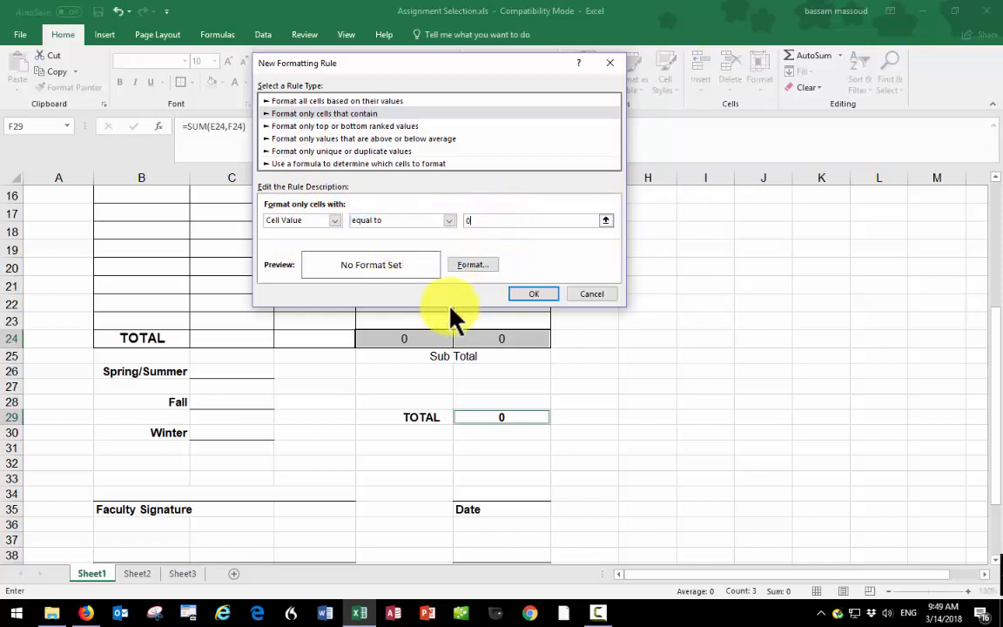
- Give the zero-value rule a white font color and apply it to the subtotal and grand total cells
left_click(470, 264)
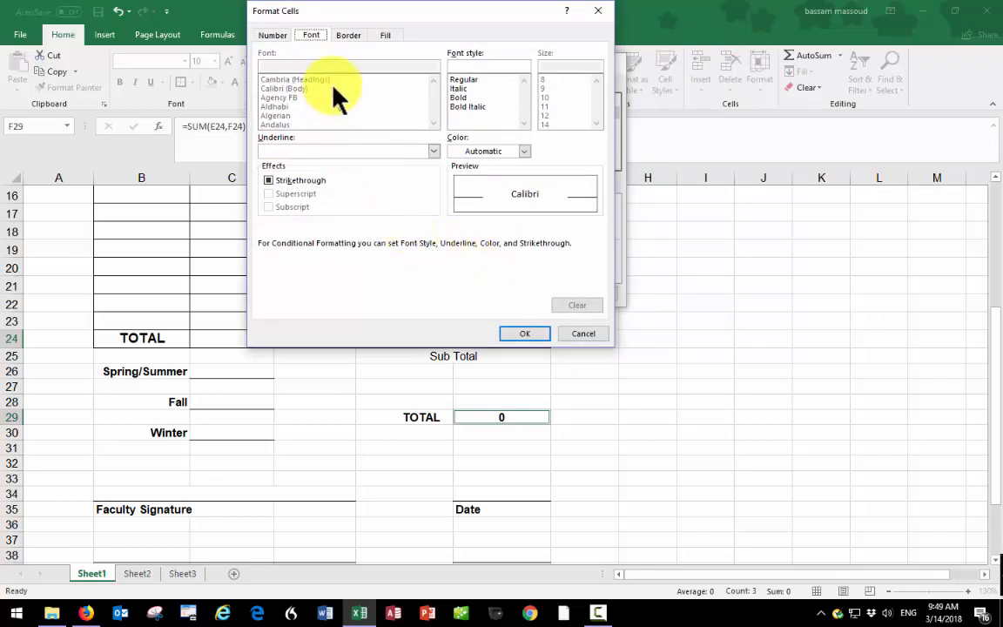
left_click(486, 151)
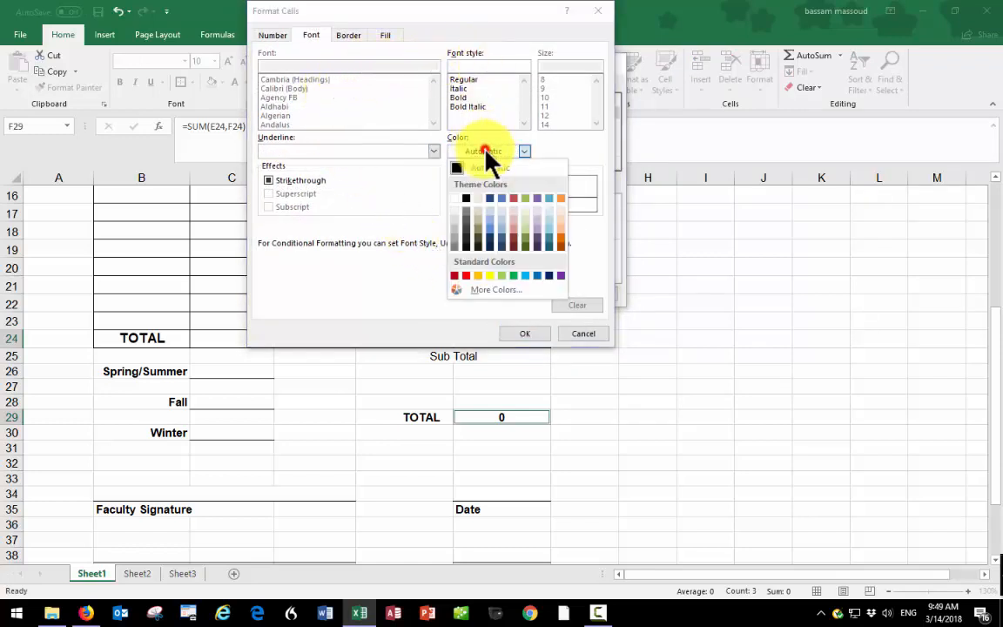
left_click(454, 209)
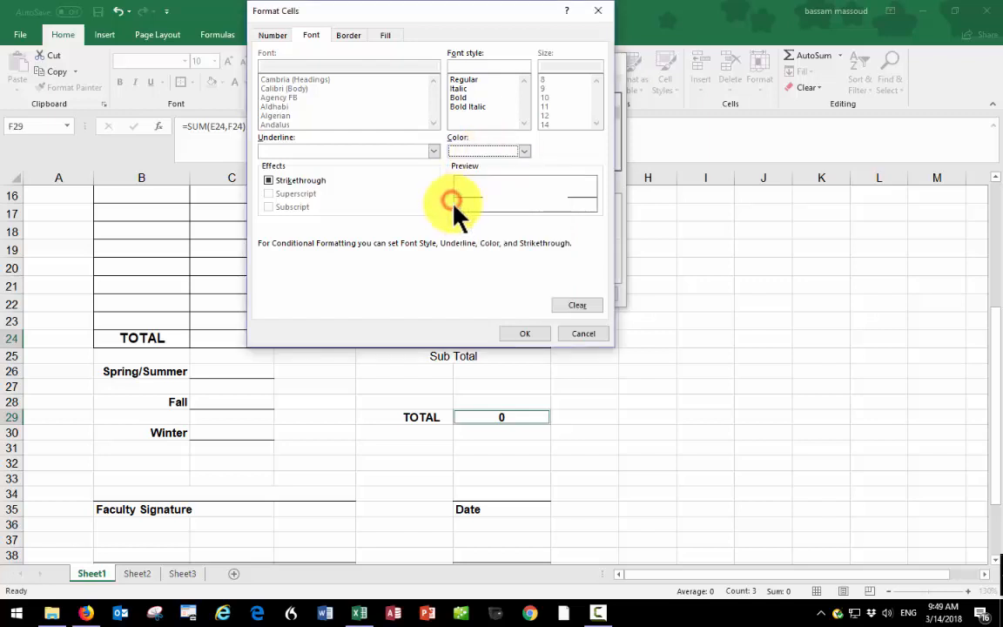
left_click(523, 335)
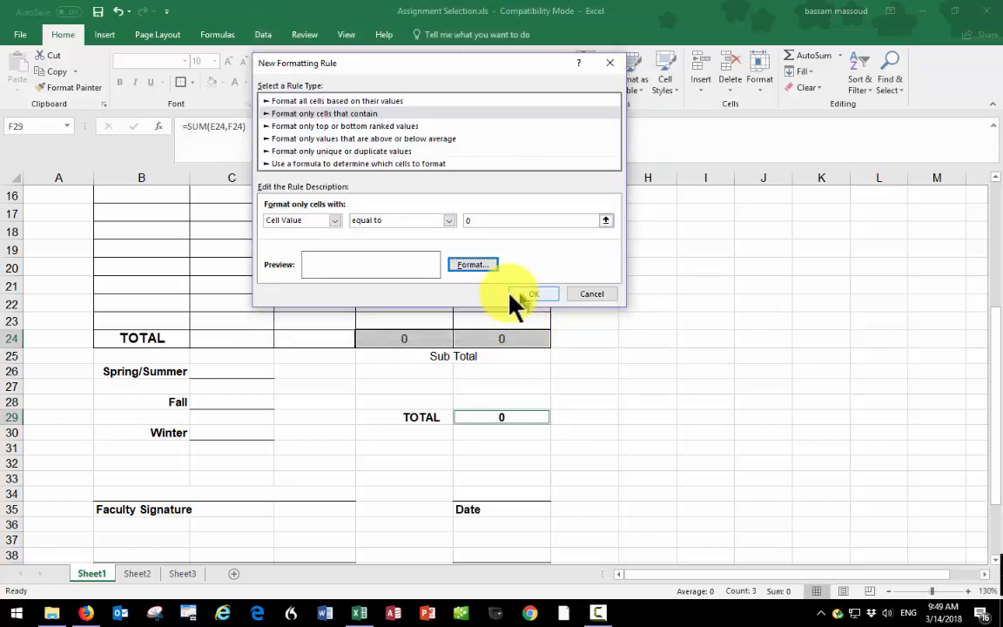
left_click(531, 293)
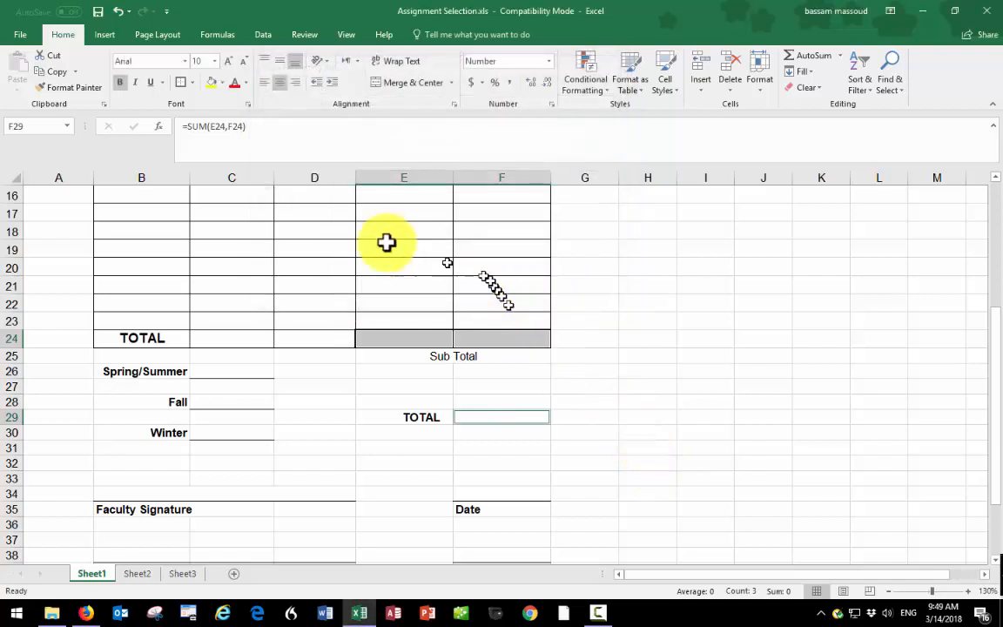
- Enter 3 as a test load hours value in cell E18
left_click(383, 235)
type("3")
key("Return")
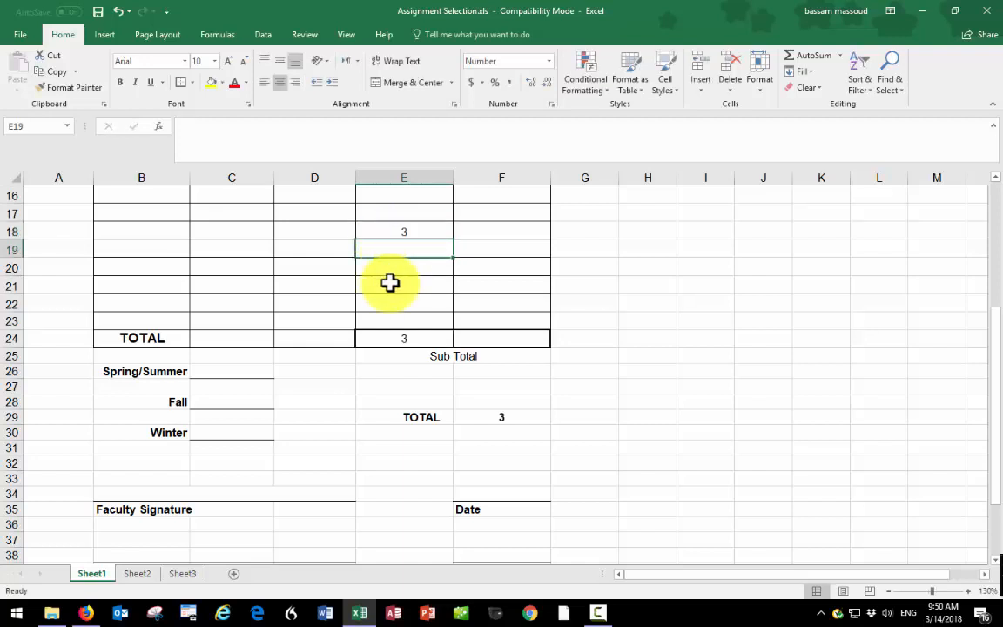
scroll(390, 282, "up", 5)
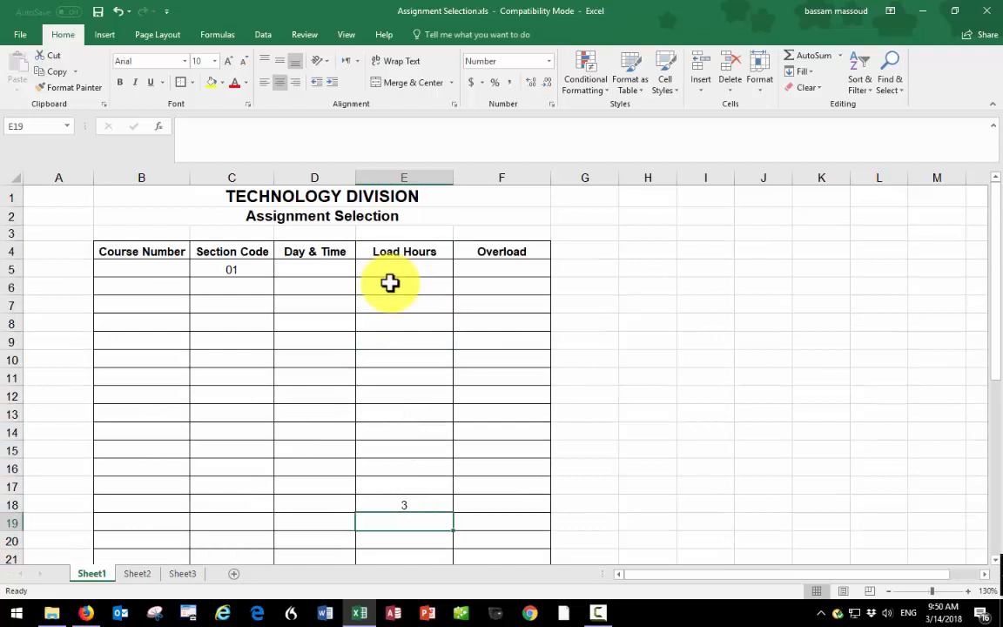